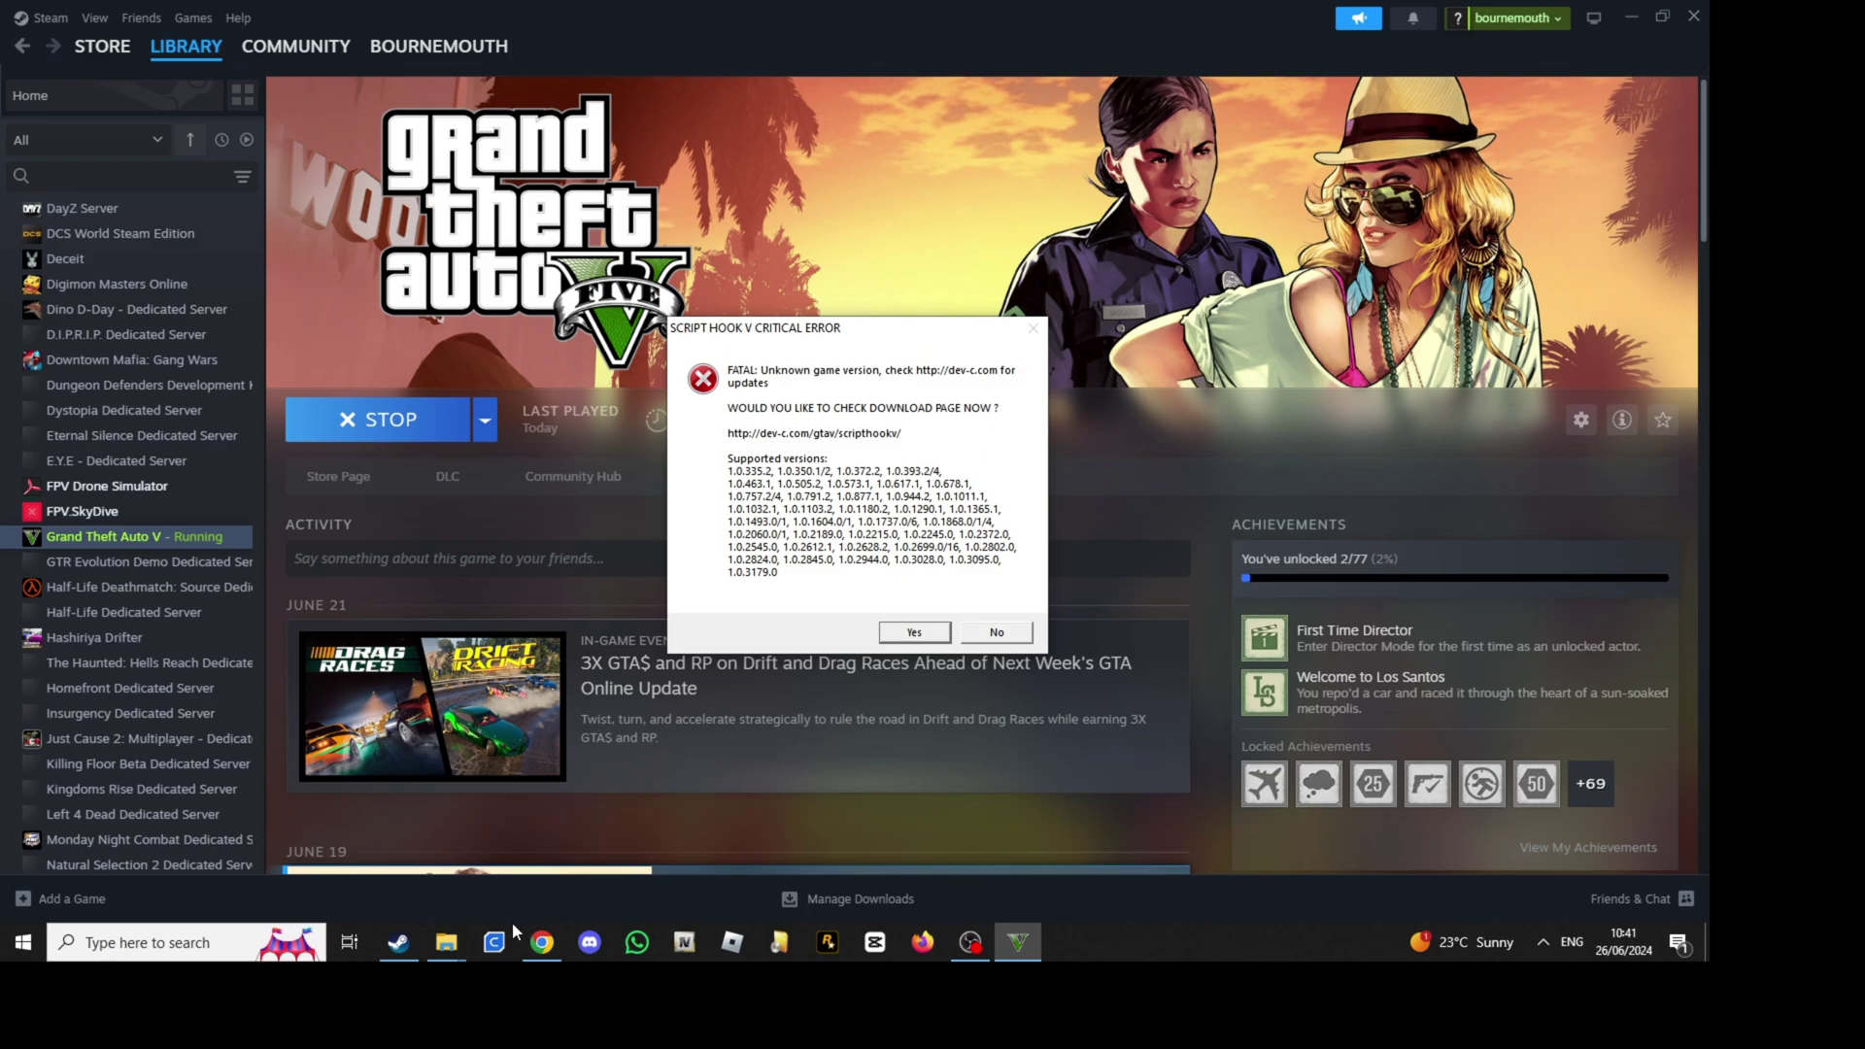
# Switch from Steam's Script Hook V error to the GTA5 Script Error Fix.zip preview in Chrome
pyautogui.click(540, 947)
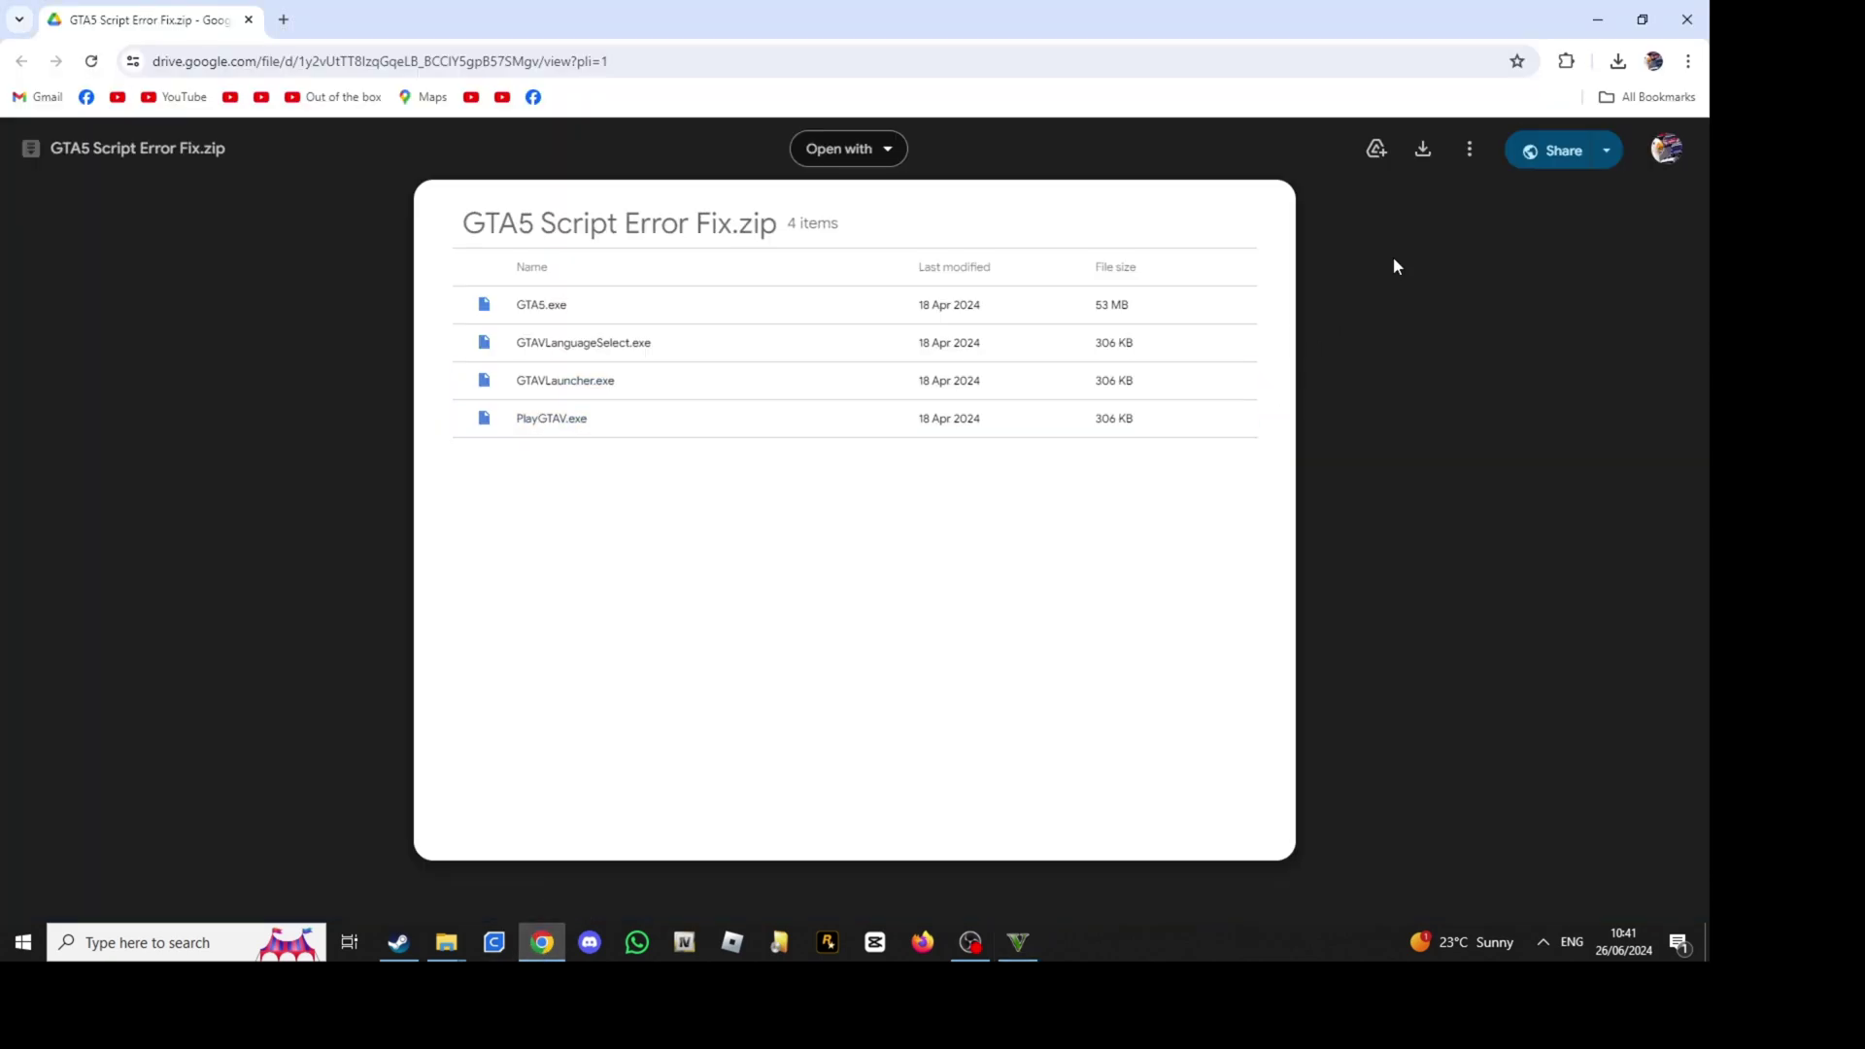
# Download the 48.4 MB GTA5 Script Error Fix.zip past the virus-scan warning and check recent downloads
pyautogui.click(1424, 150)
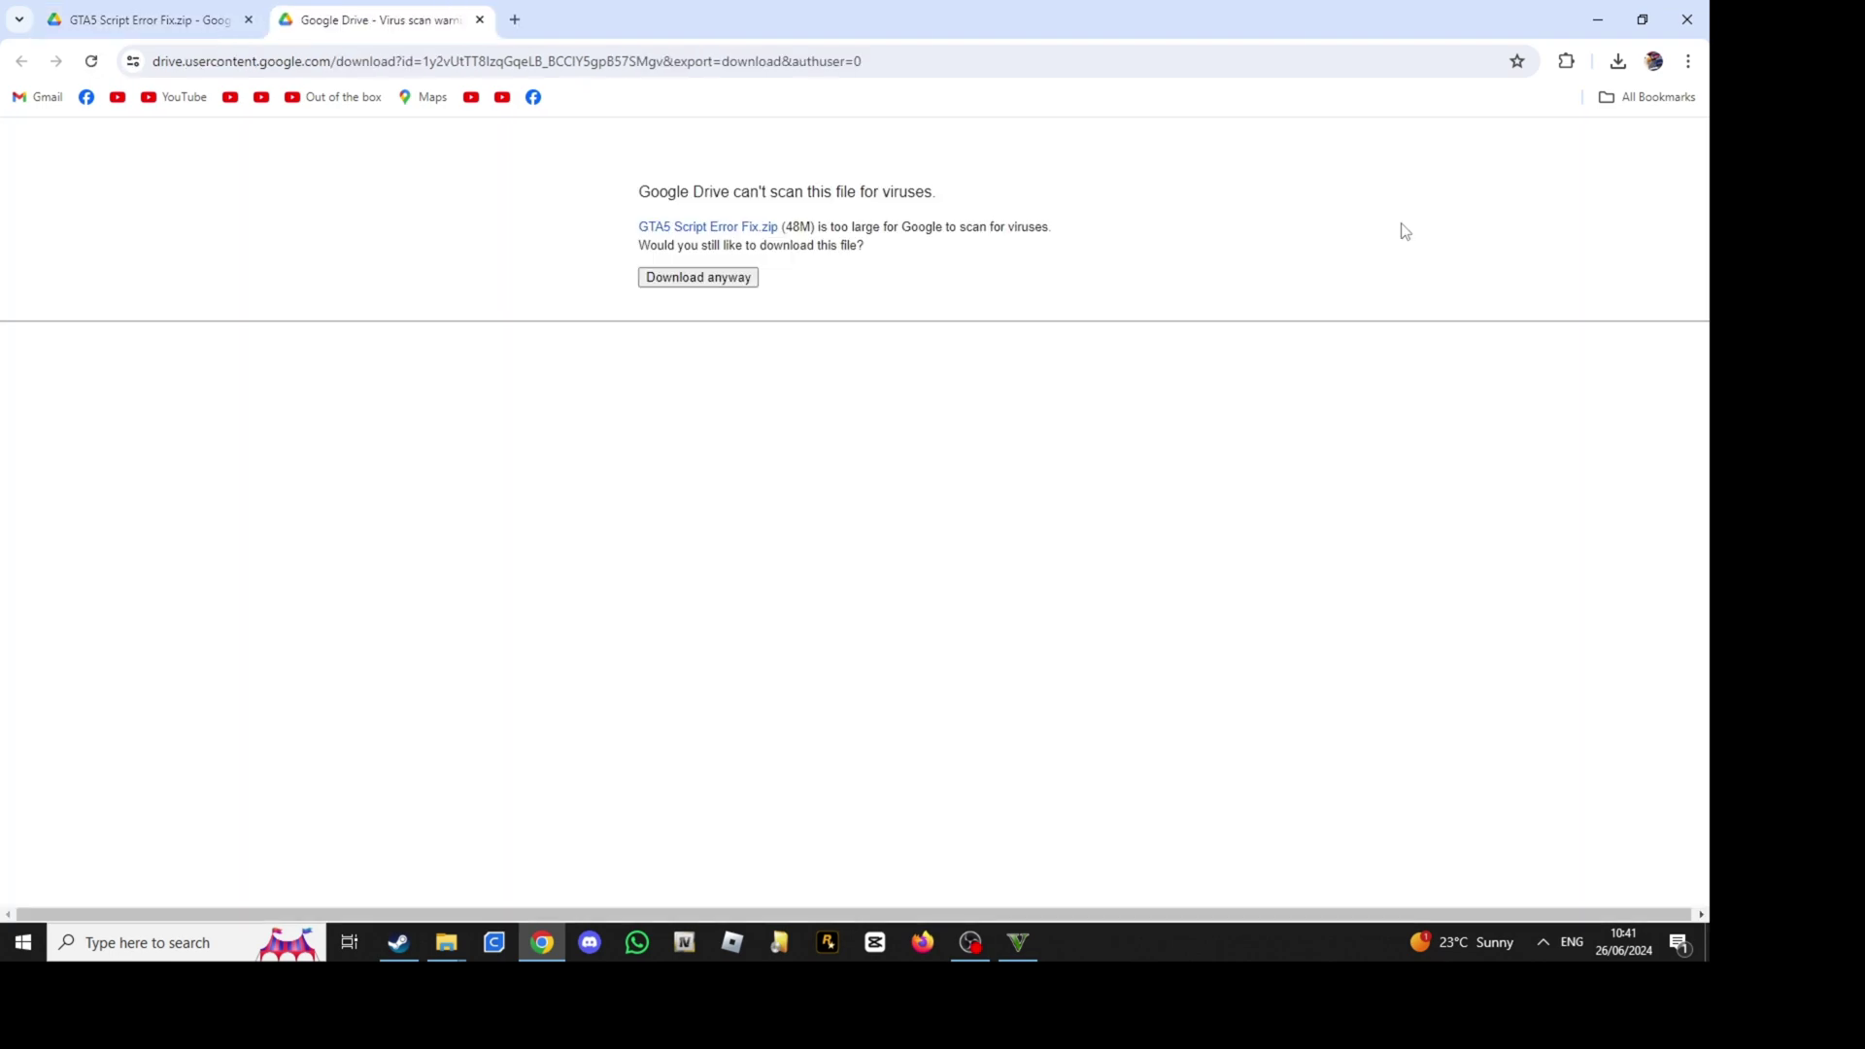
pyautogui.click(710, 281)
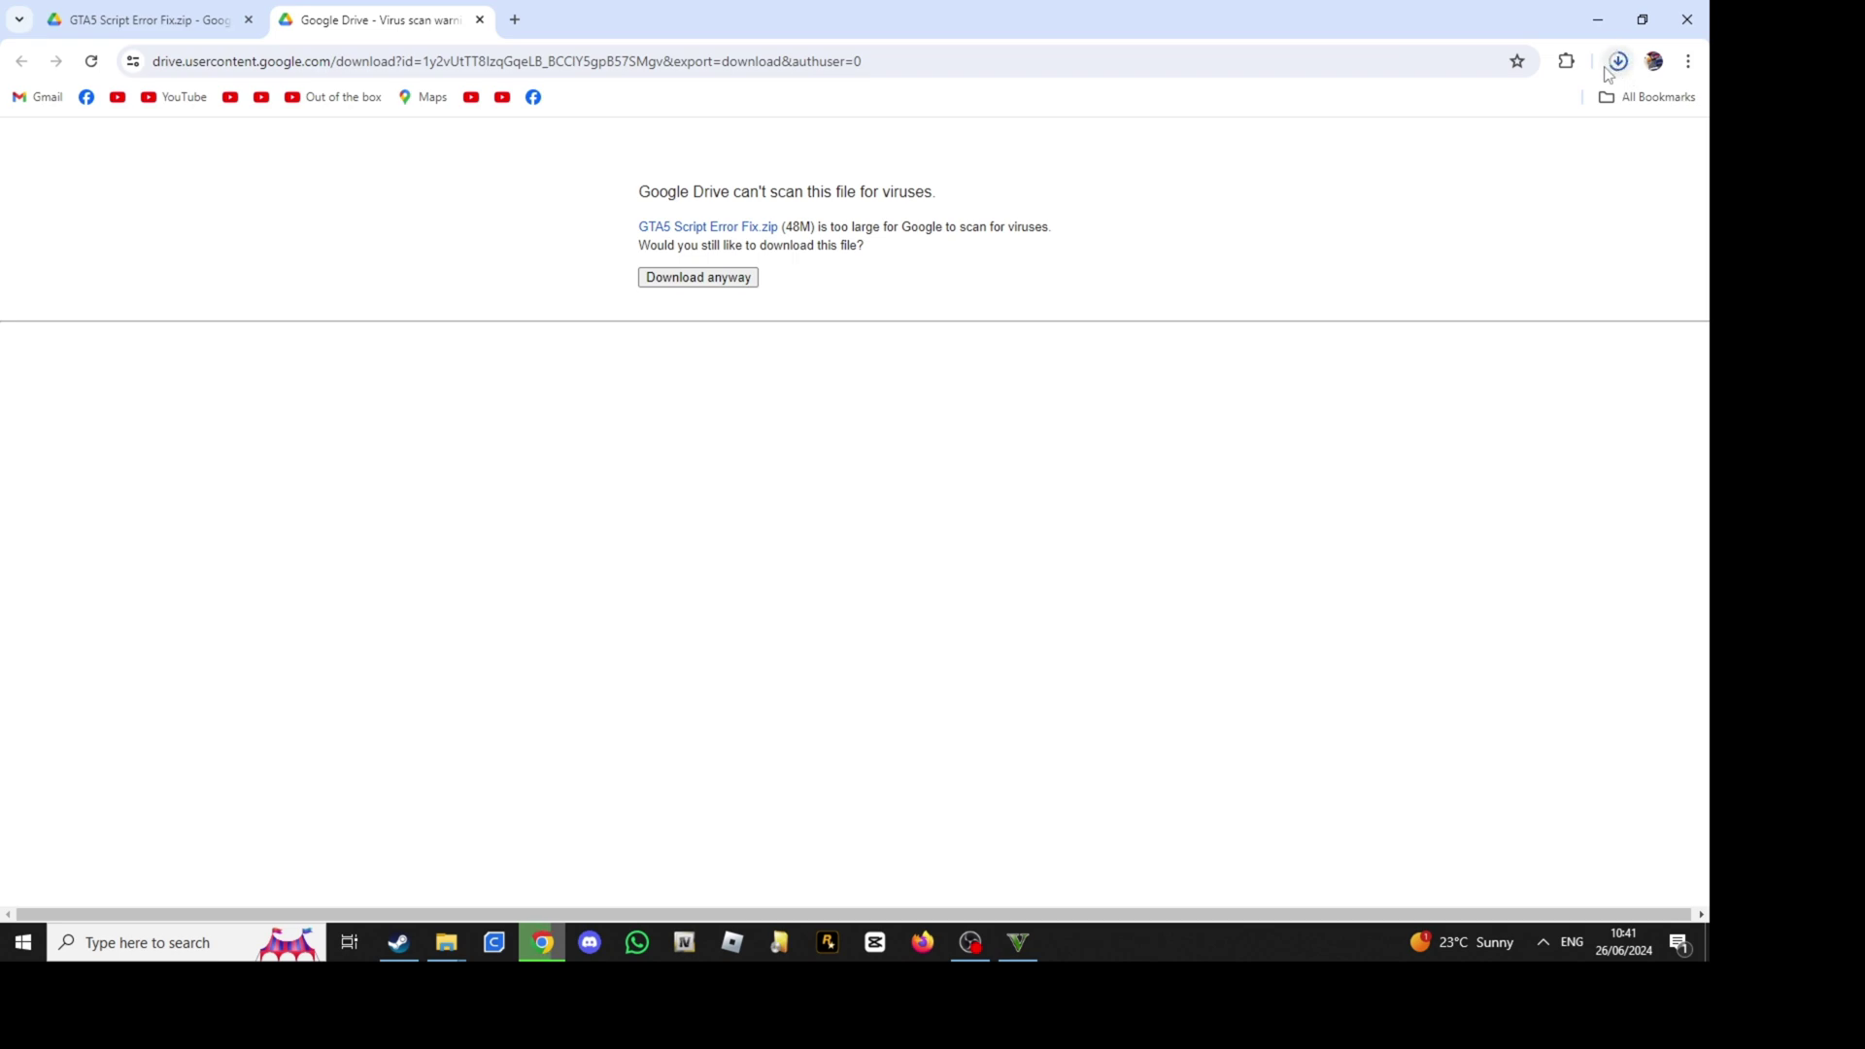
pyautogui.click(1616, 65)
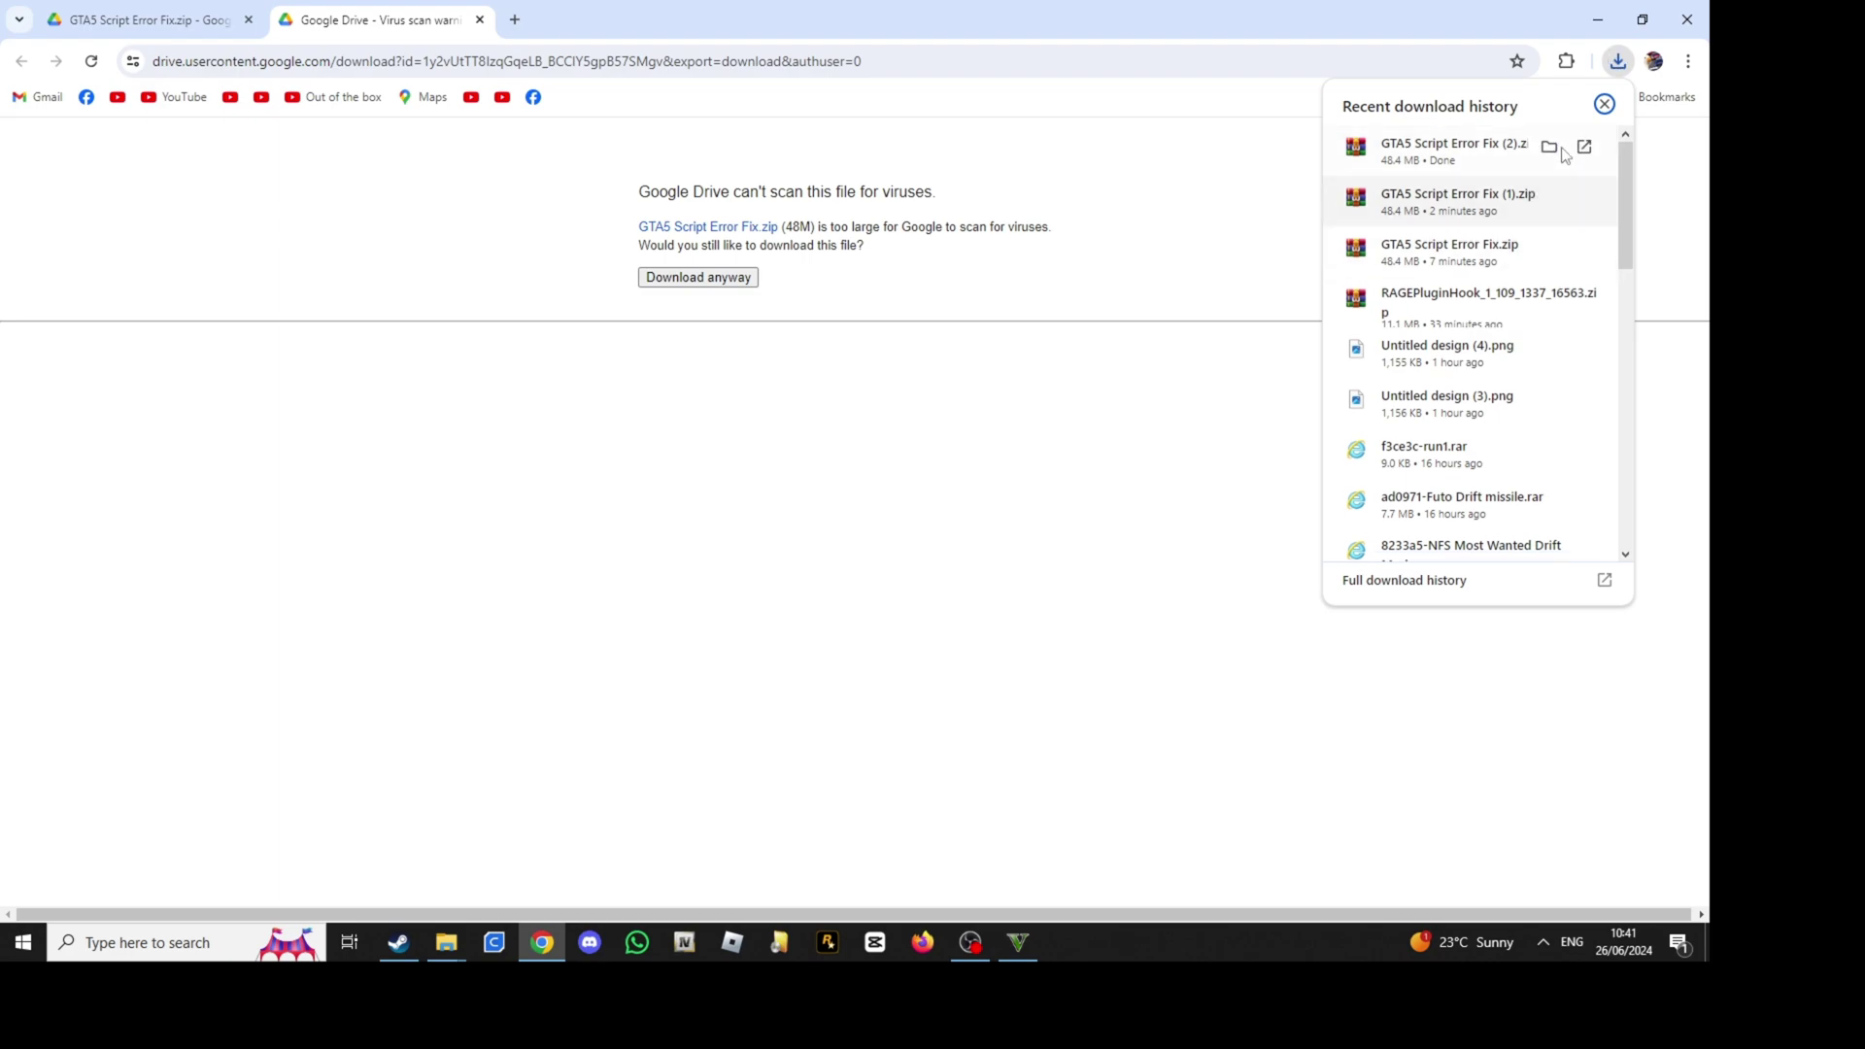
# Extract GTA5 Script Error Fix (2).zip from Downloads into the folder "GTA5 Script Error Fix (2)"
pyautogui.click(1553, 147)
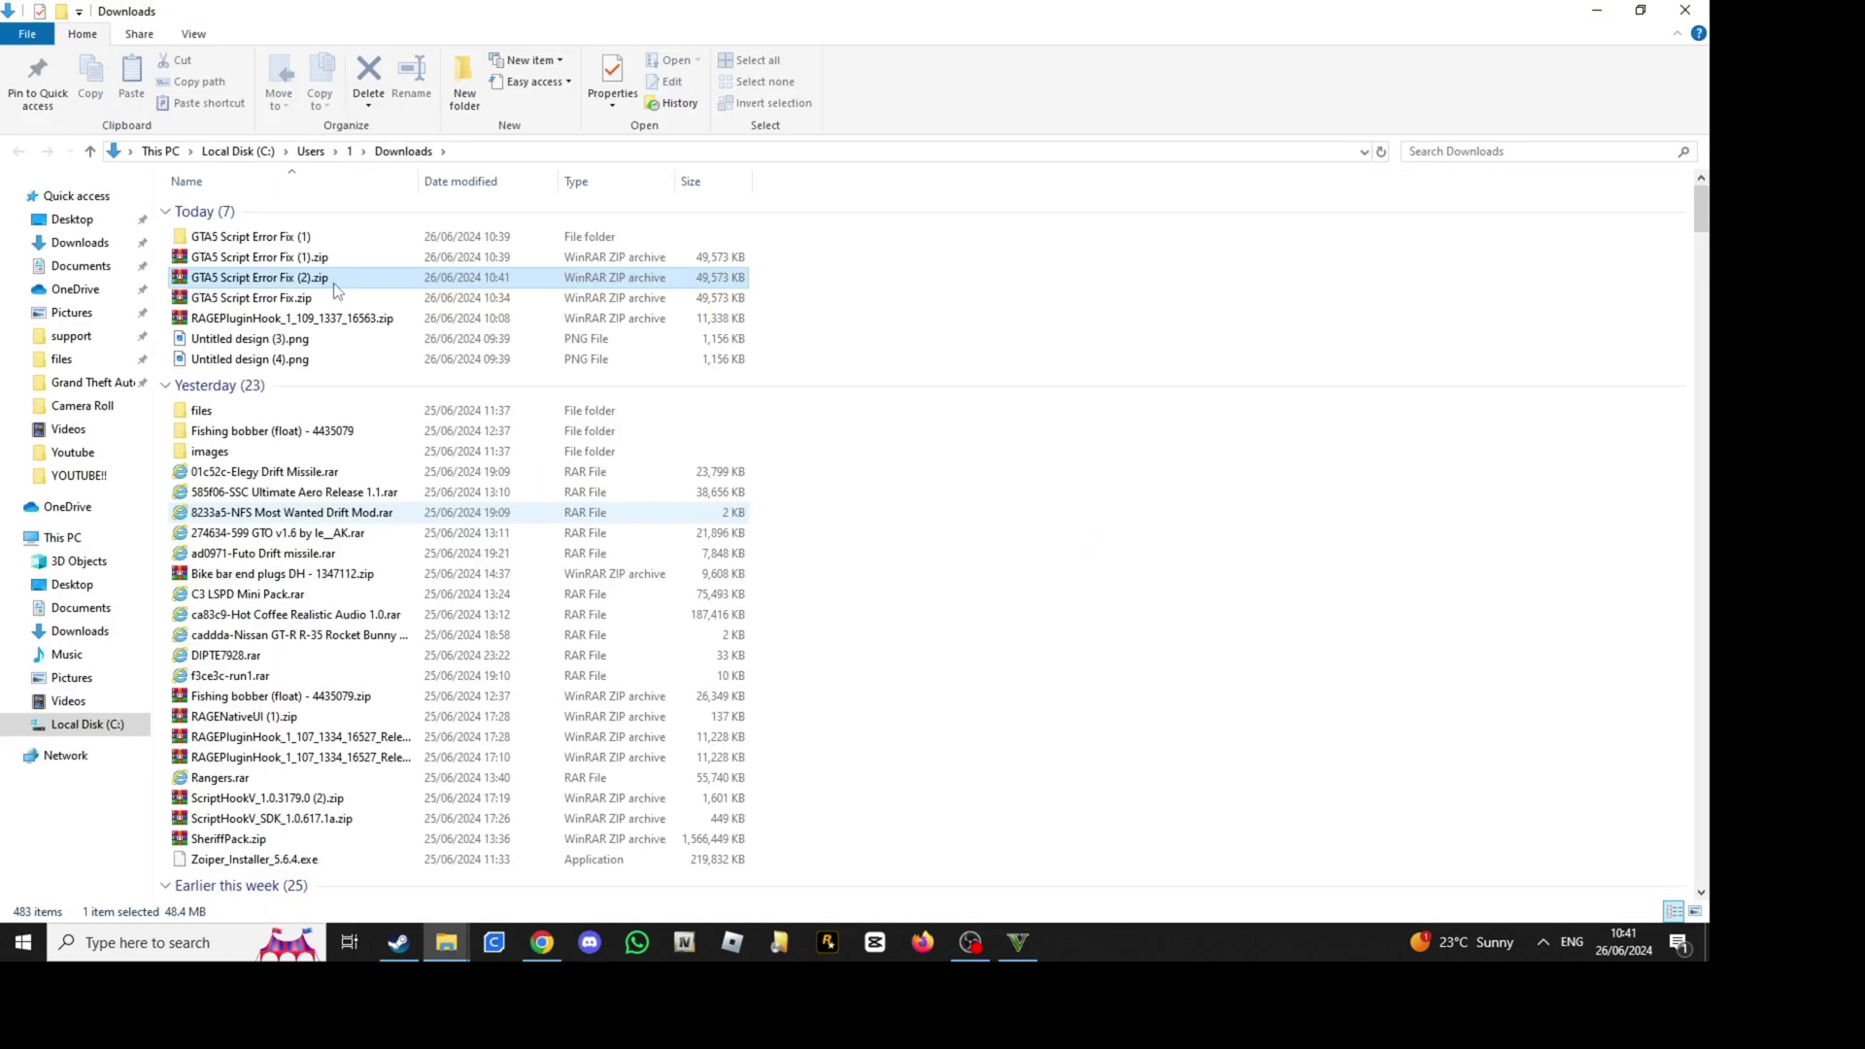
pyautogui.rightClick(333, 285)
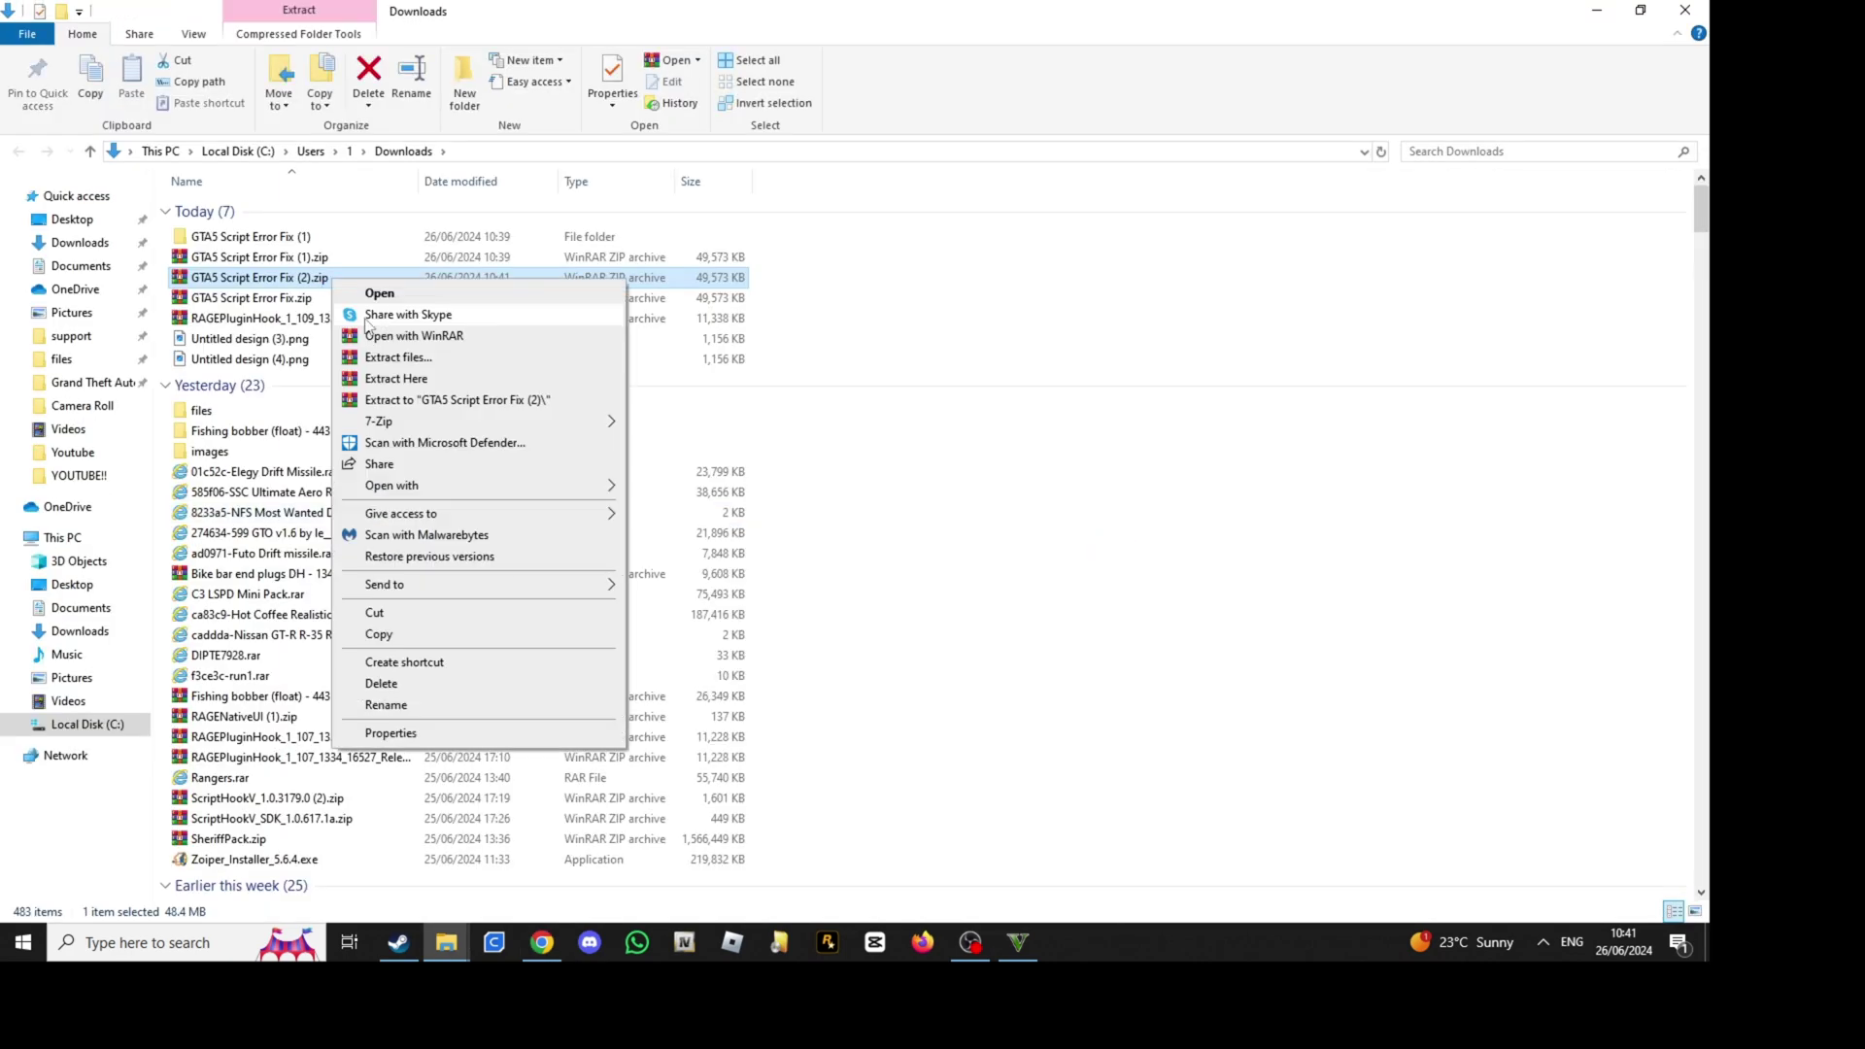
pyautogui.click(430, 403)
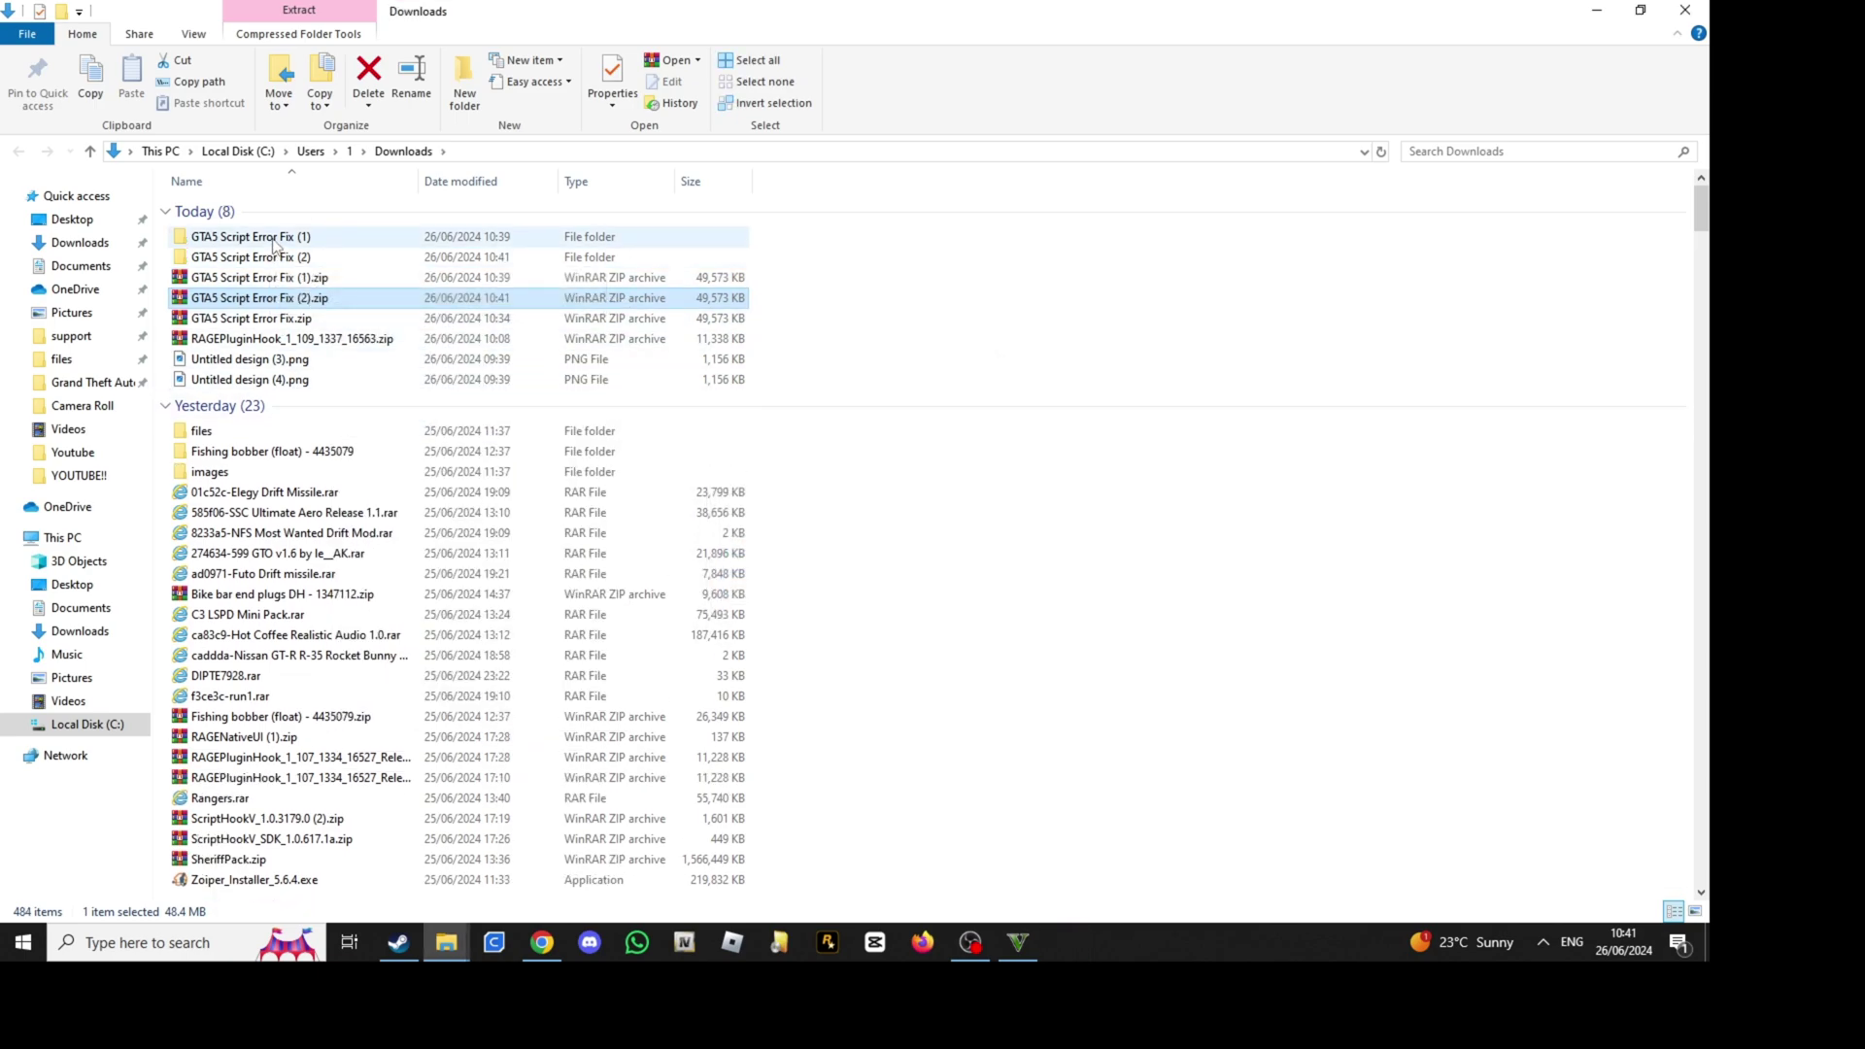
# Copy GTA5.exe, GTAVLanguageSelect.exe, GTAVLauncher.exe and PlayGTAV.exe from the GTA5 Script Error Fix (1) folder
pyautogui.doubleClick(272, 240)
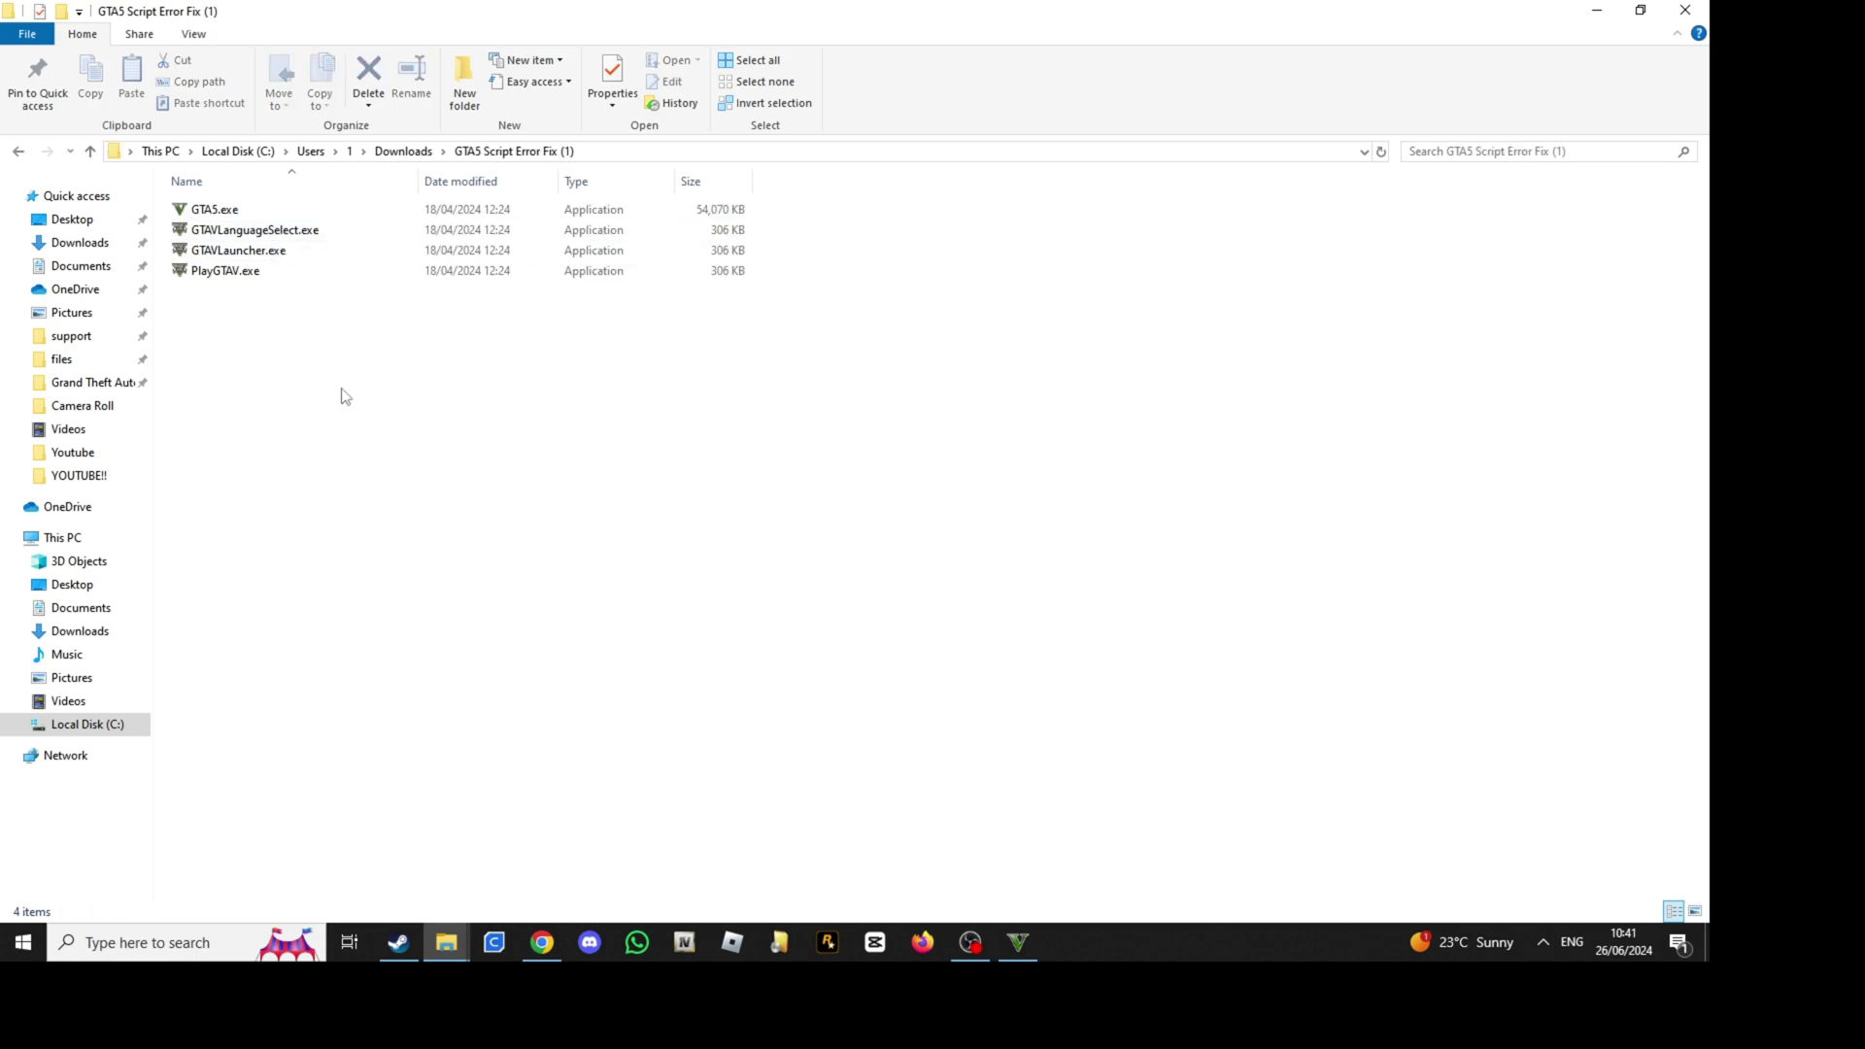
pyautogui.moveTo(309, 364); pyautogui.dragTo(235, 207)
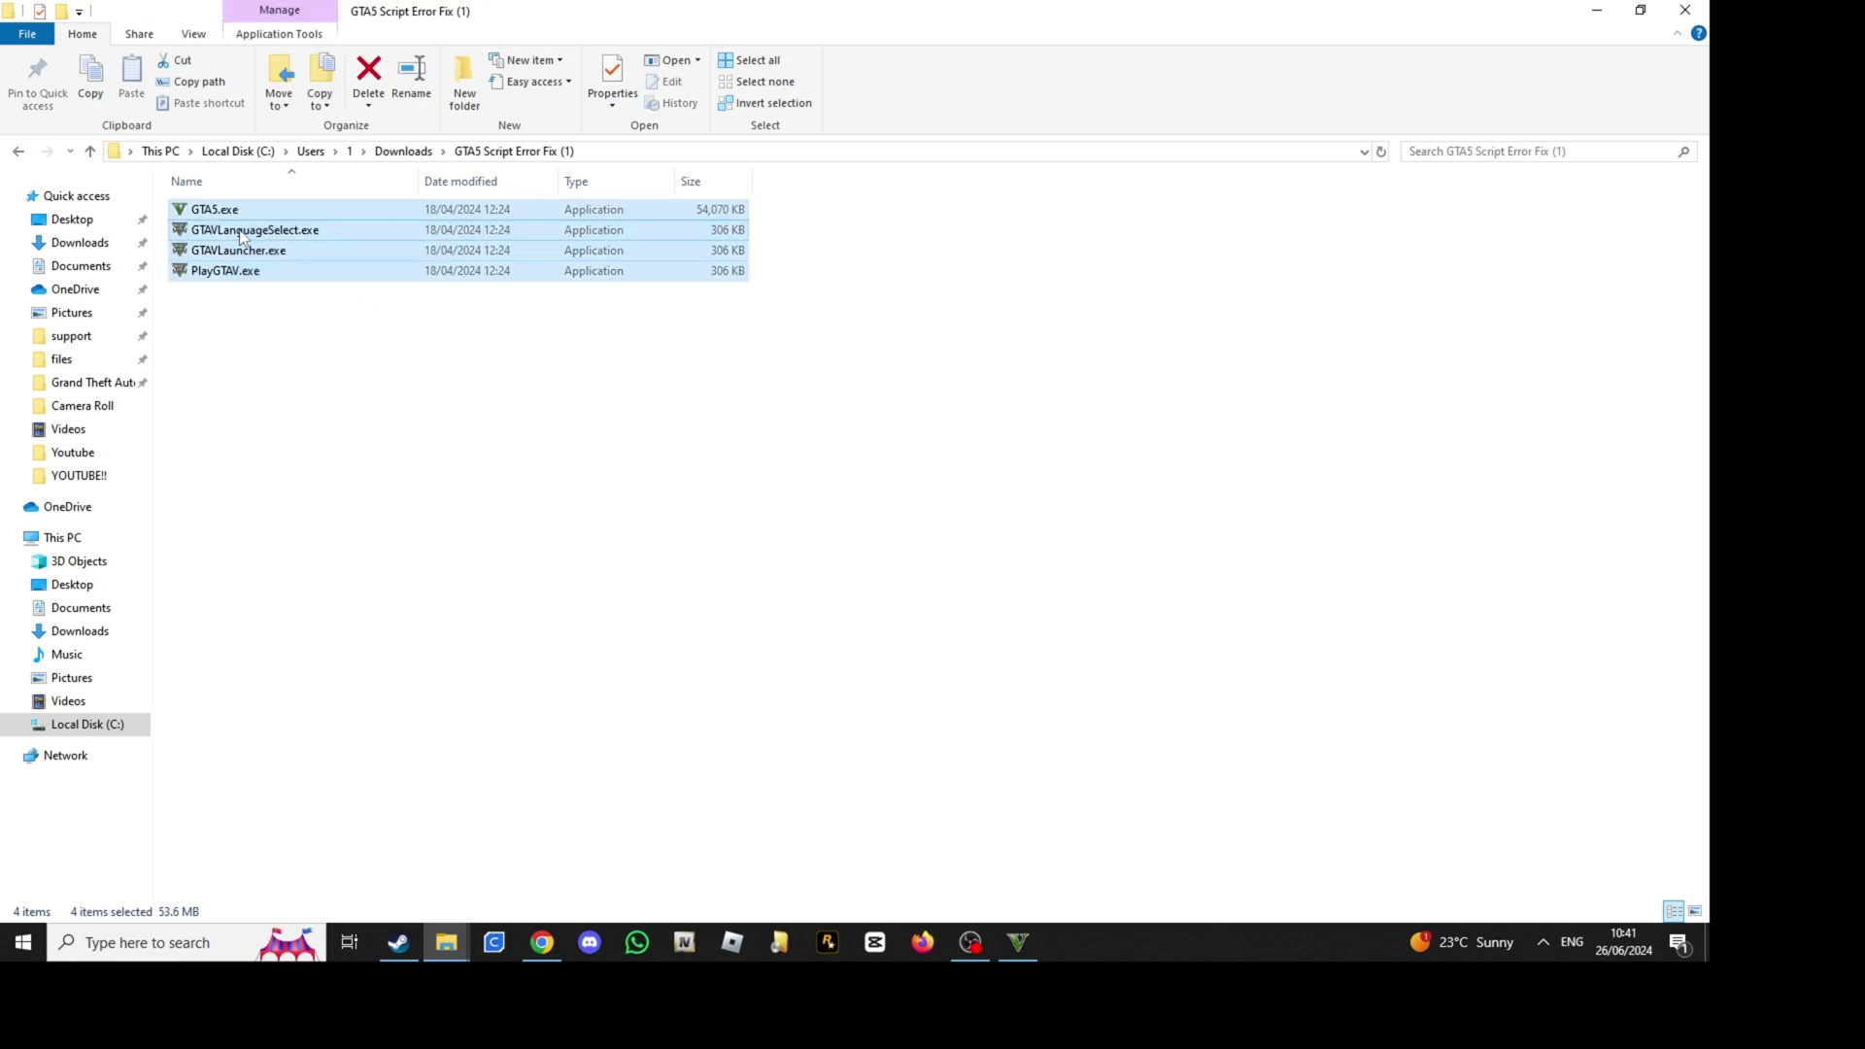
pyautogui.rightClick(239, 228)
pyautogui.click(338, 543)
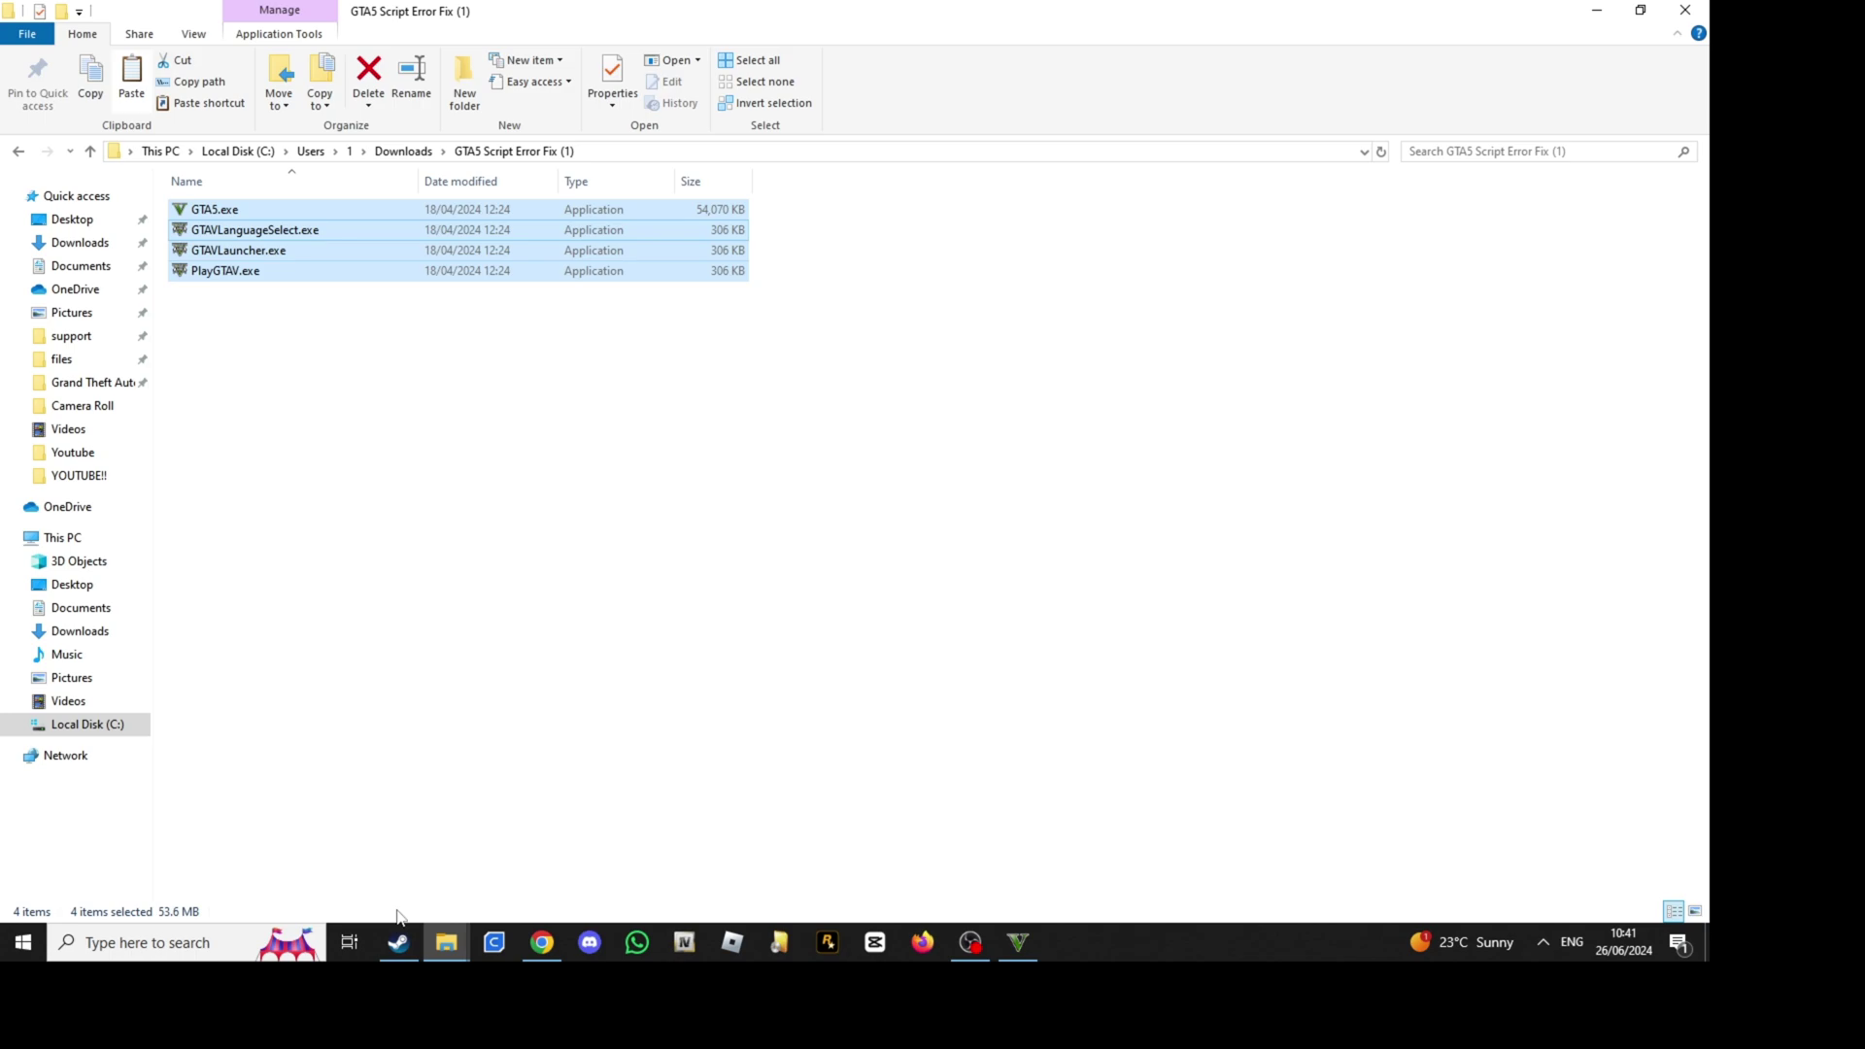
# Browse to Grand Theft Auto V's install folder through Steam's Properties > Installed Files
pyautogui.click(398, 942)
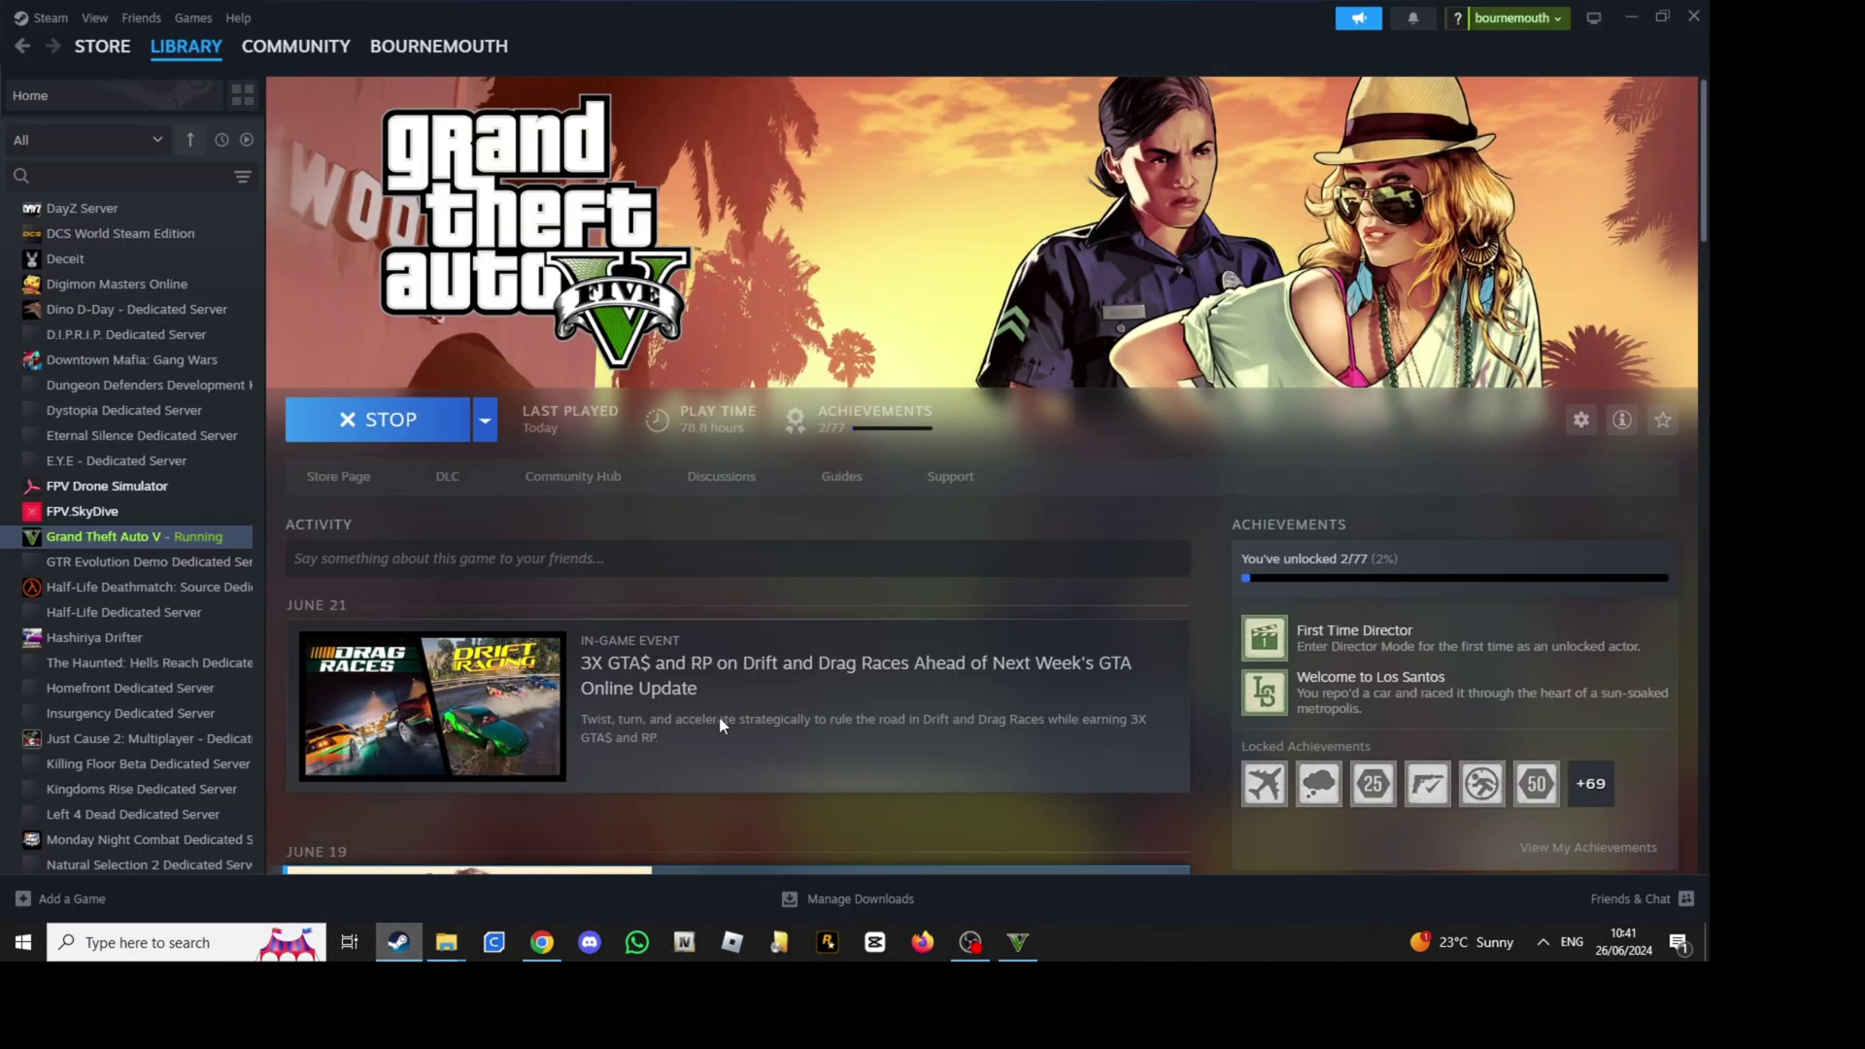
pyautogui.click(1577, 426)
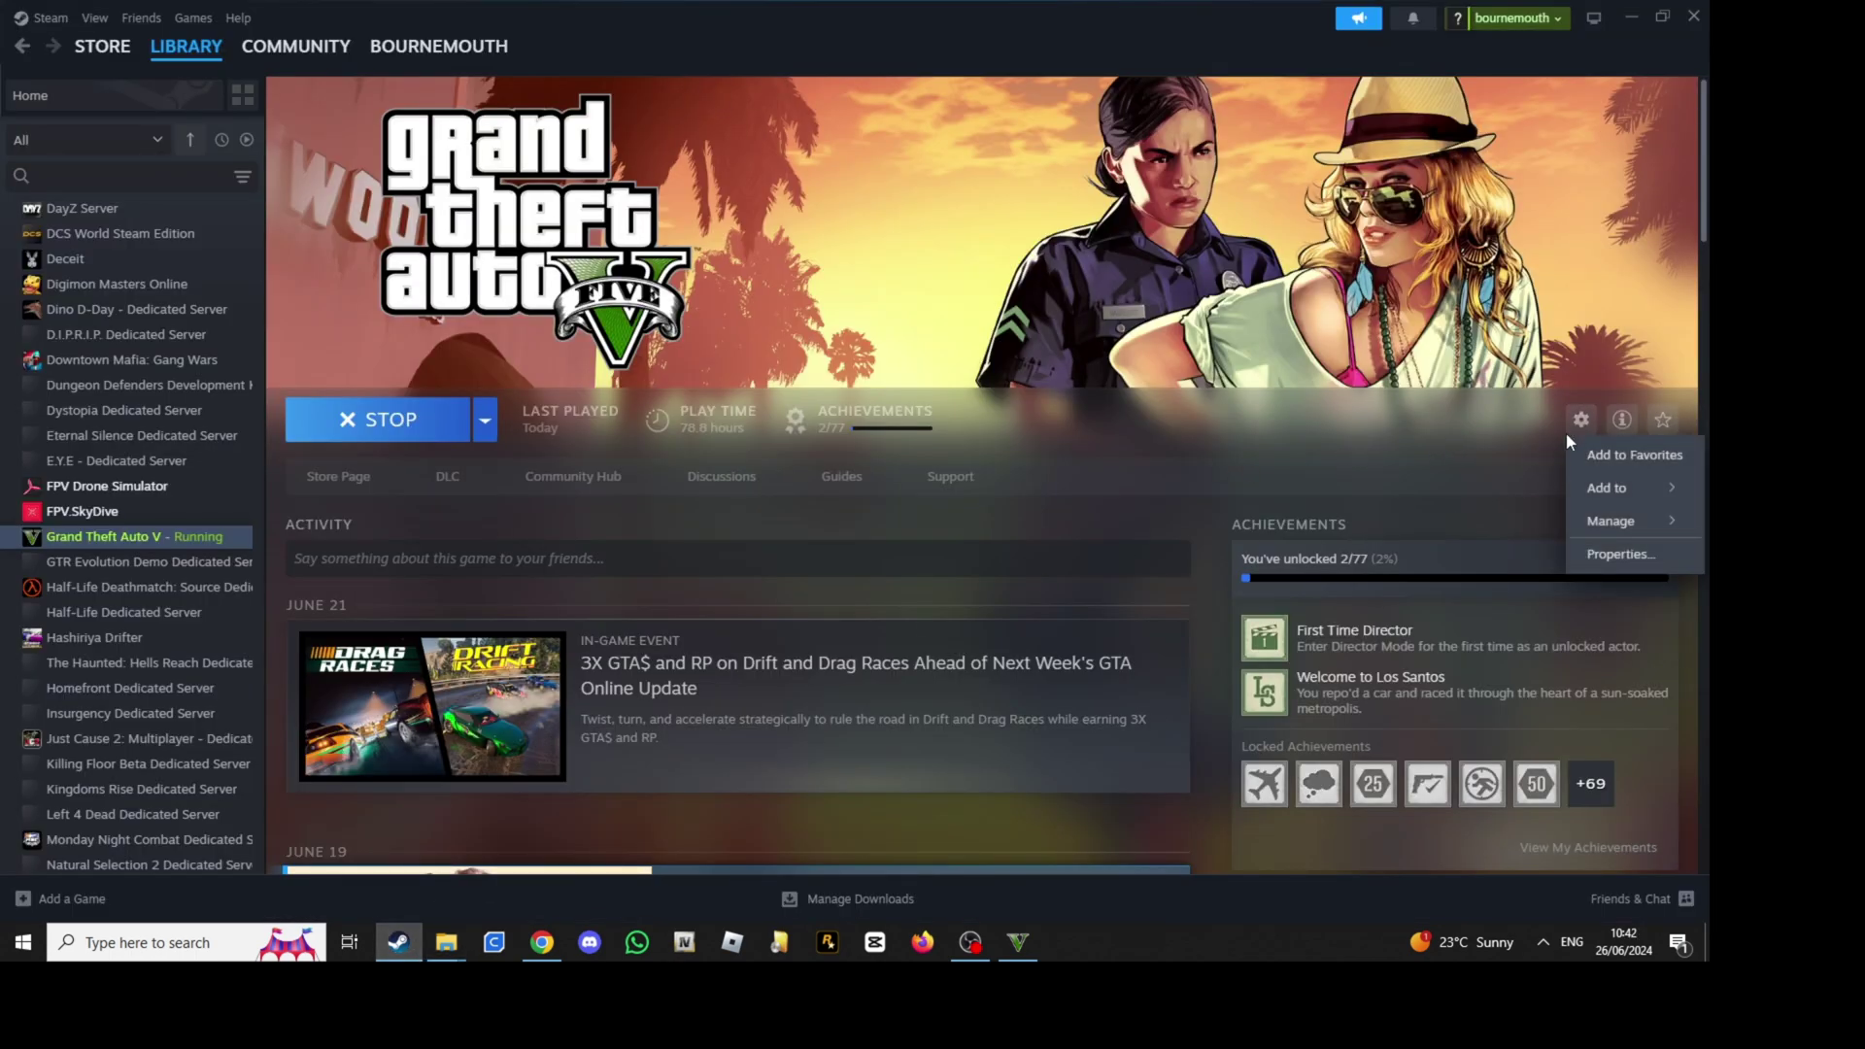
pyautogui.click(1636, 558)
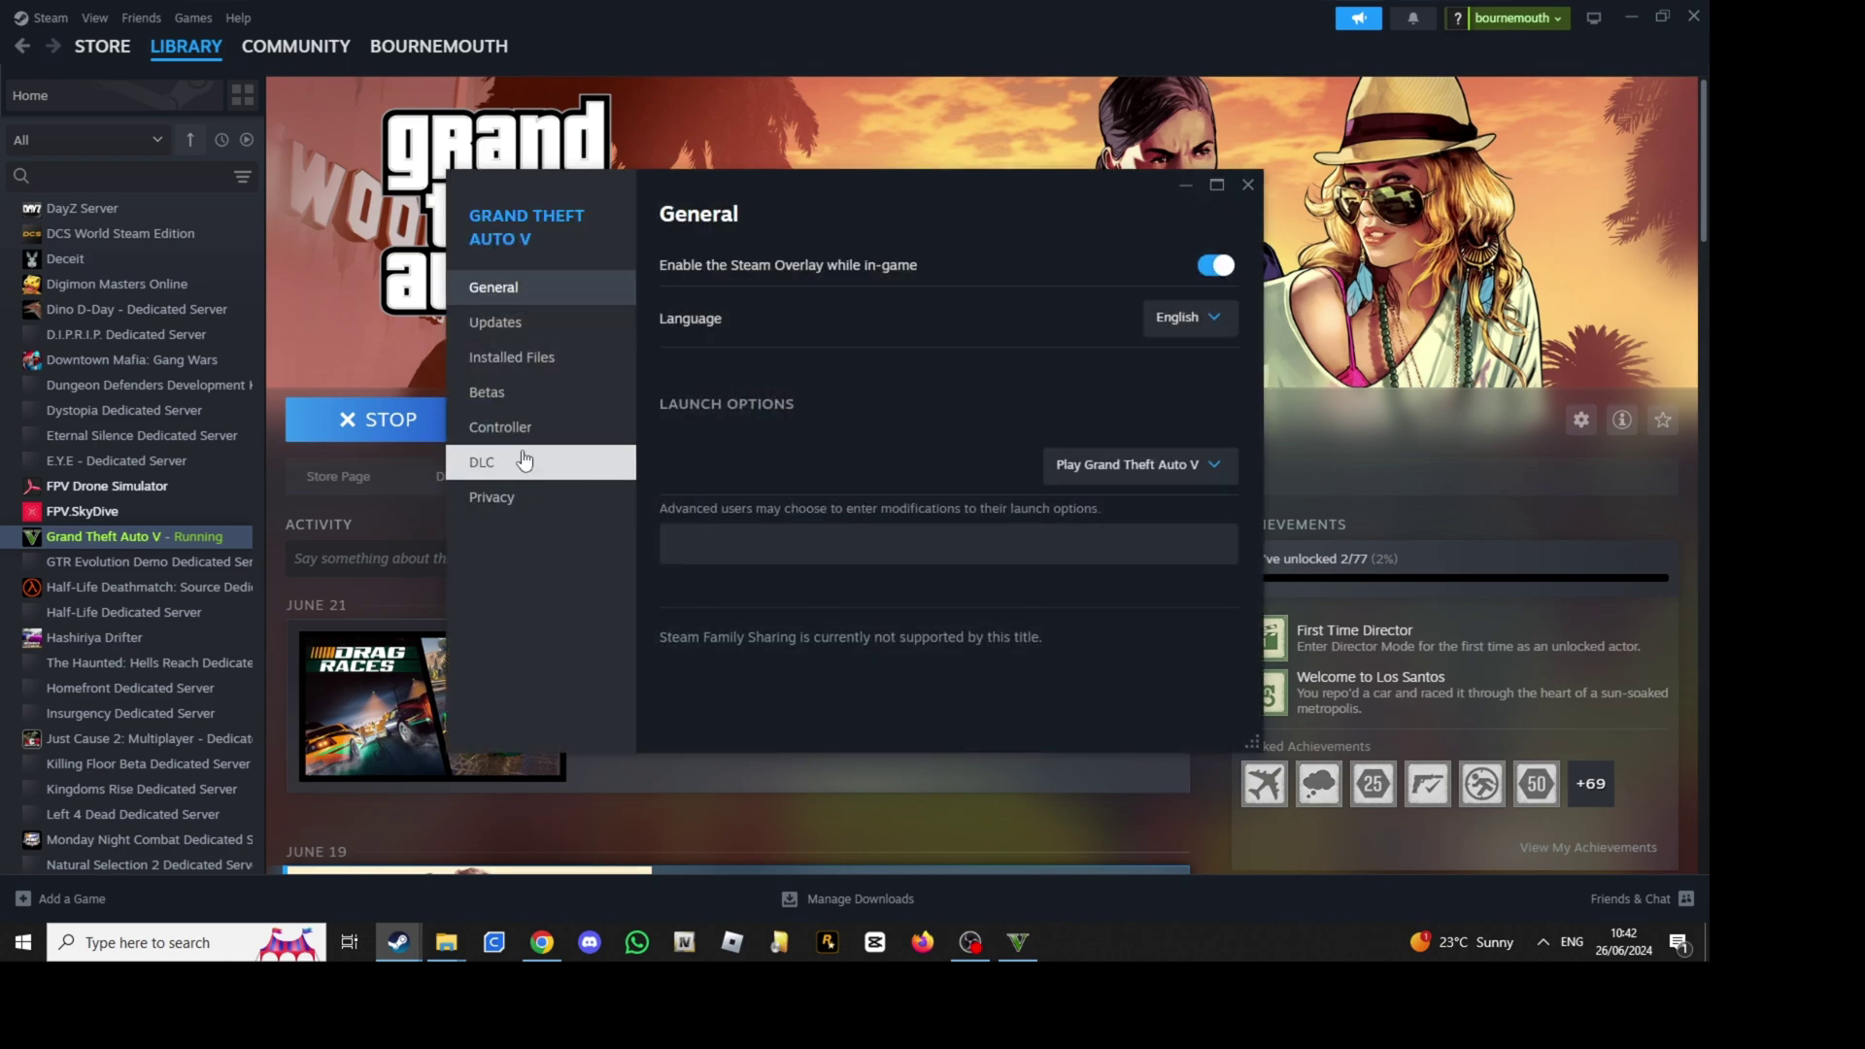
pyautogui.click(523, 357)
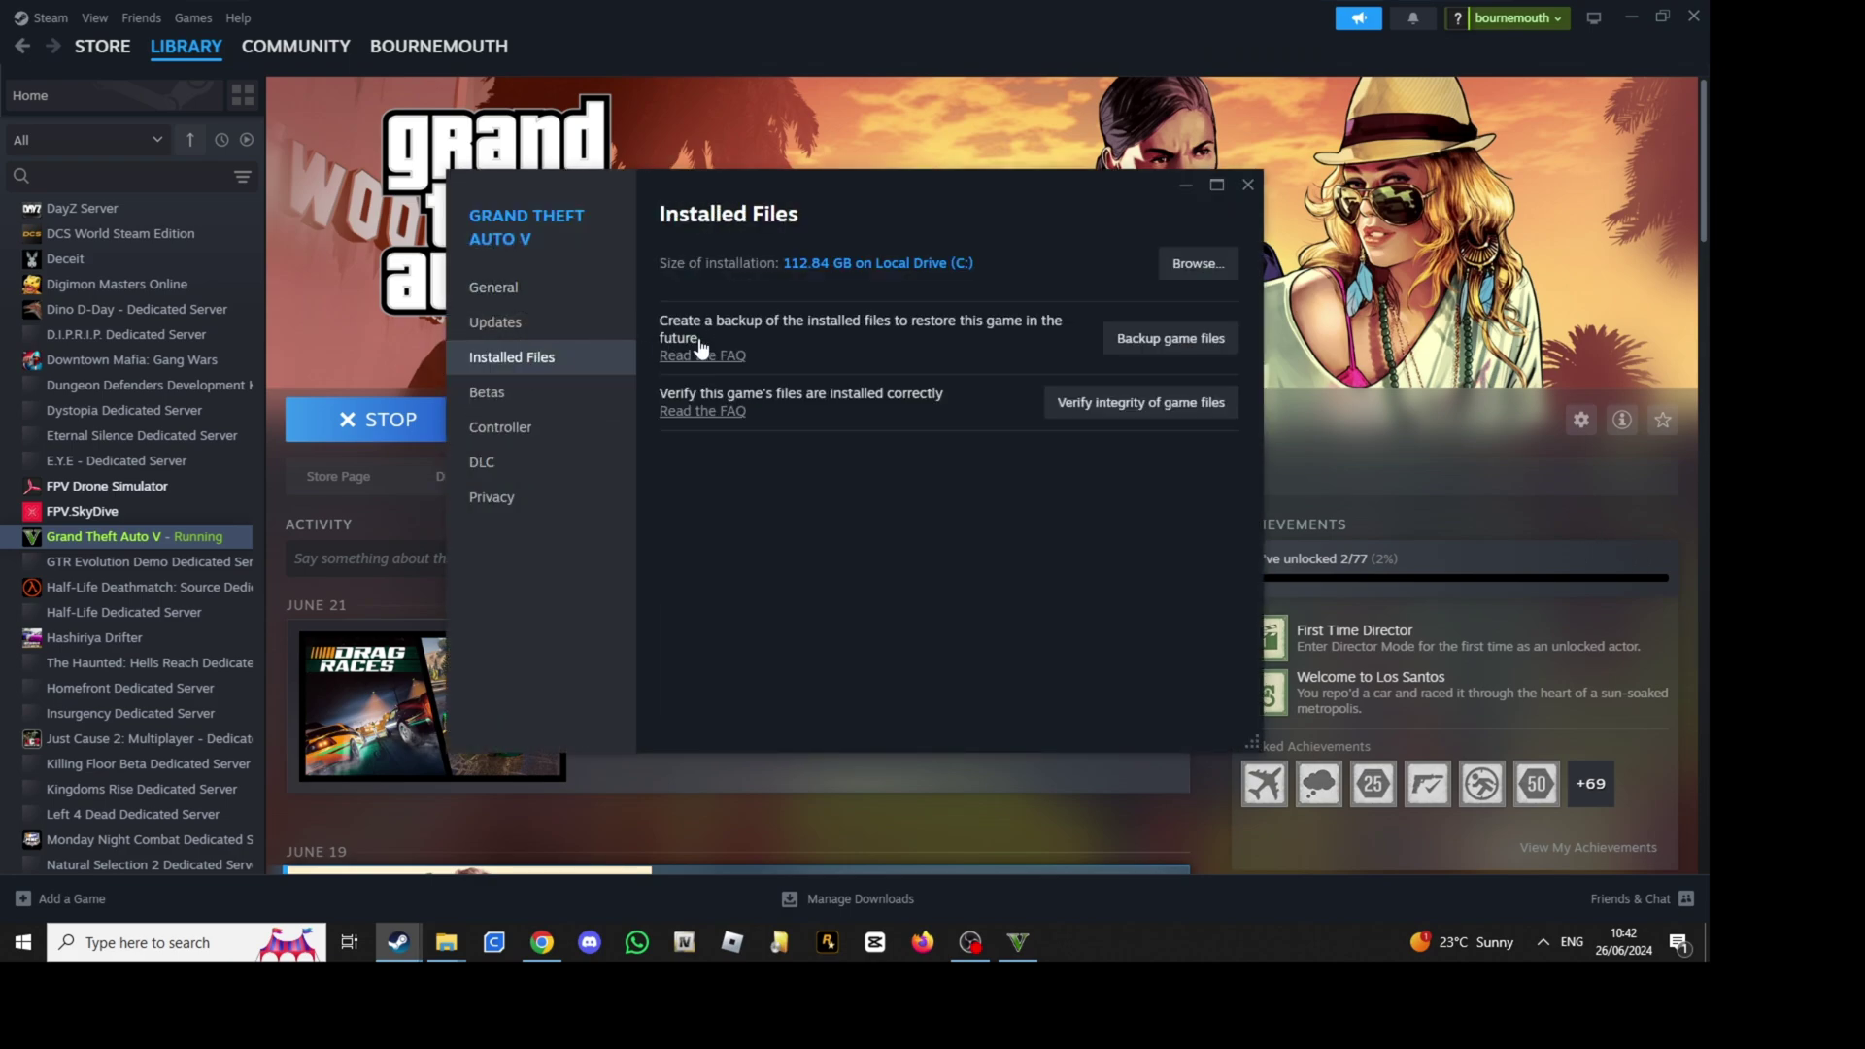
pyautogui.click(1200, 262)
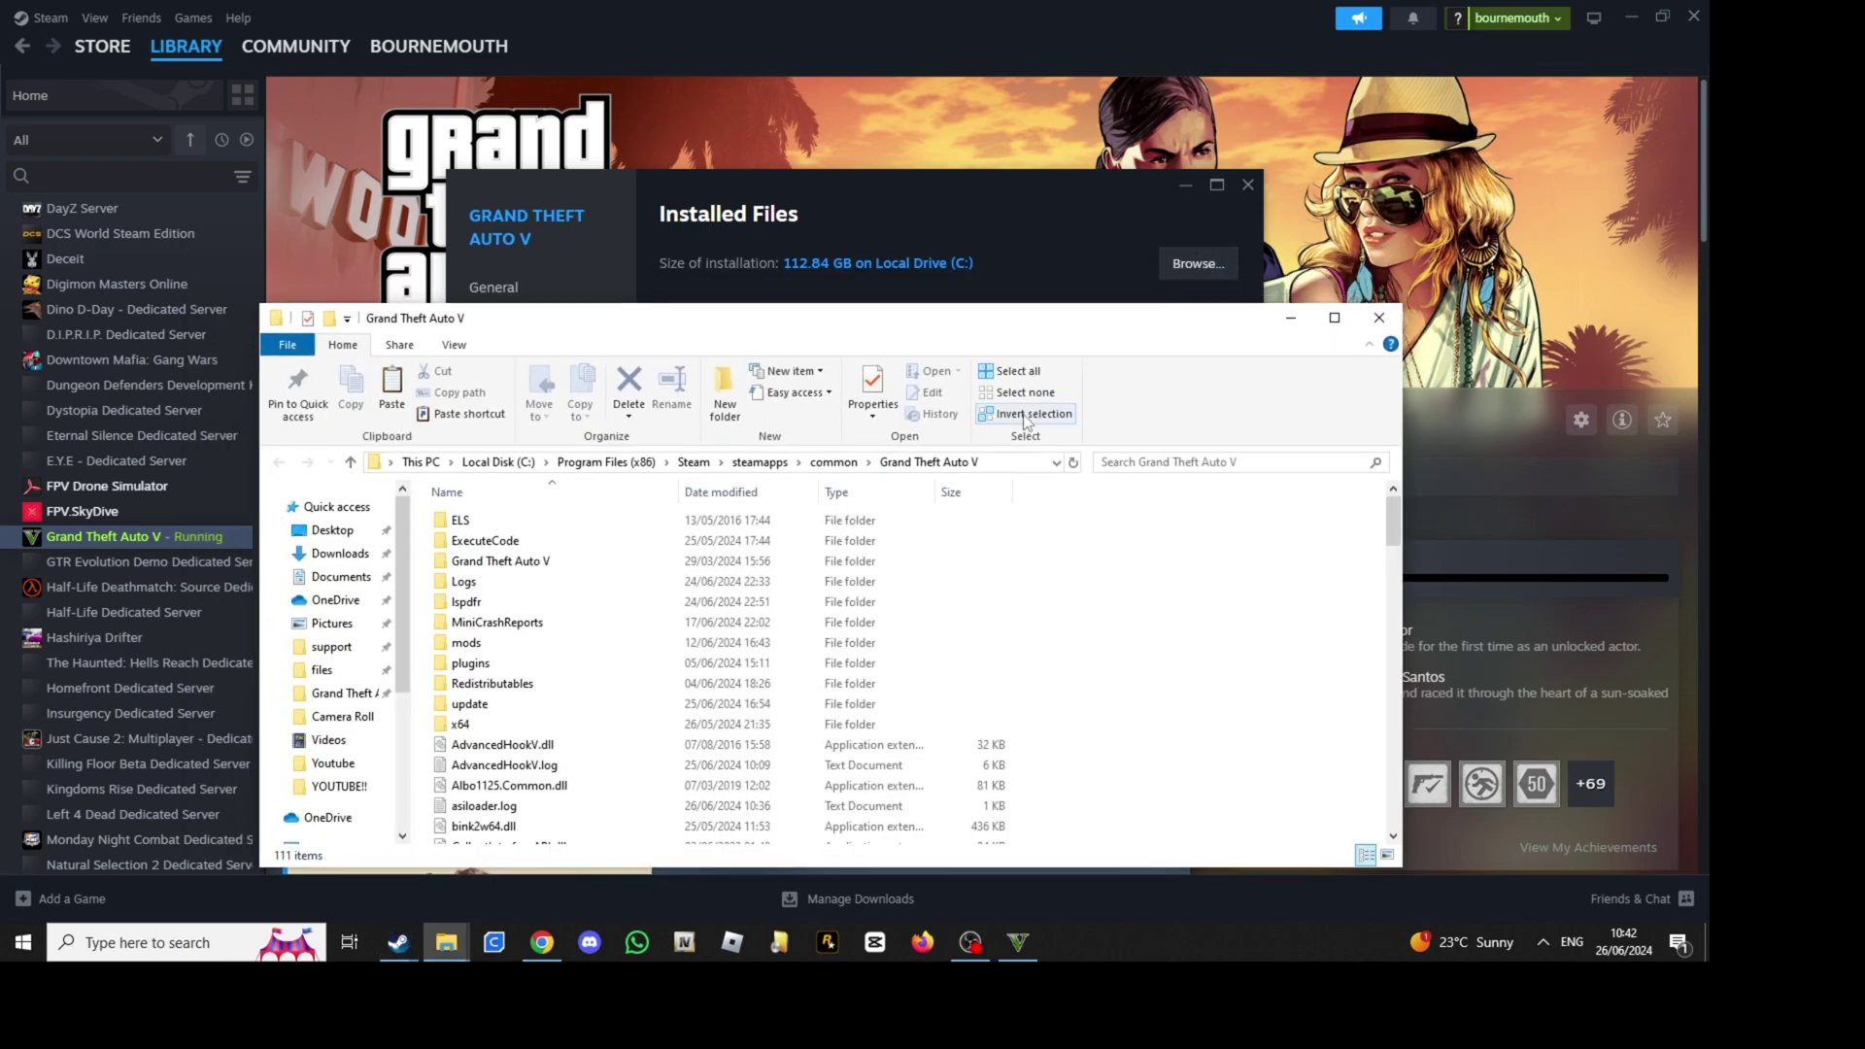
# Paste the four executables into the maximized install folder, replacing existing files and skipping in-use items
pyautogui.click(1329, 321)
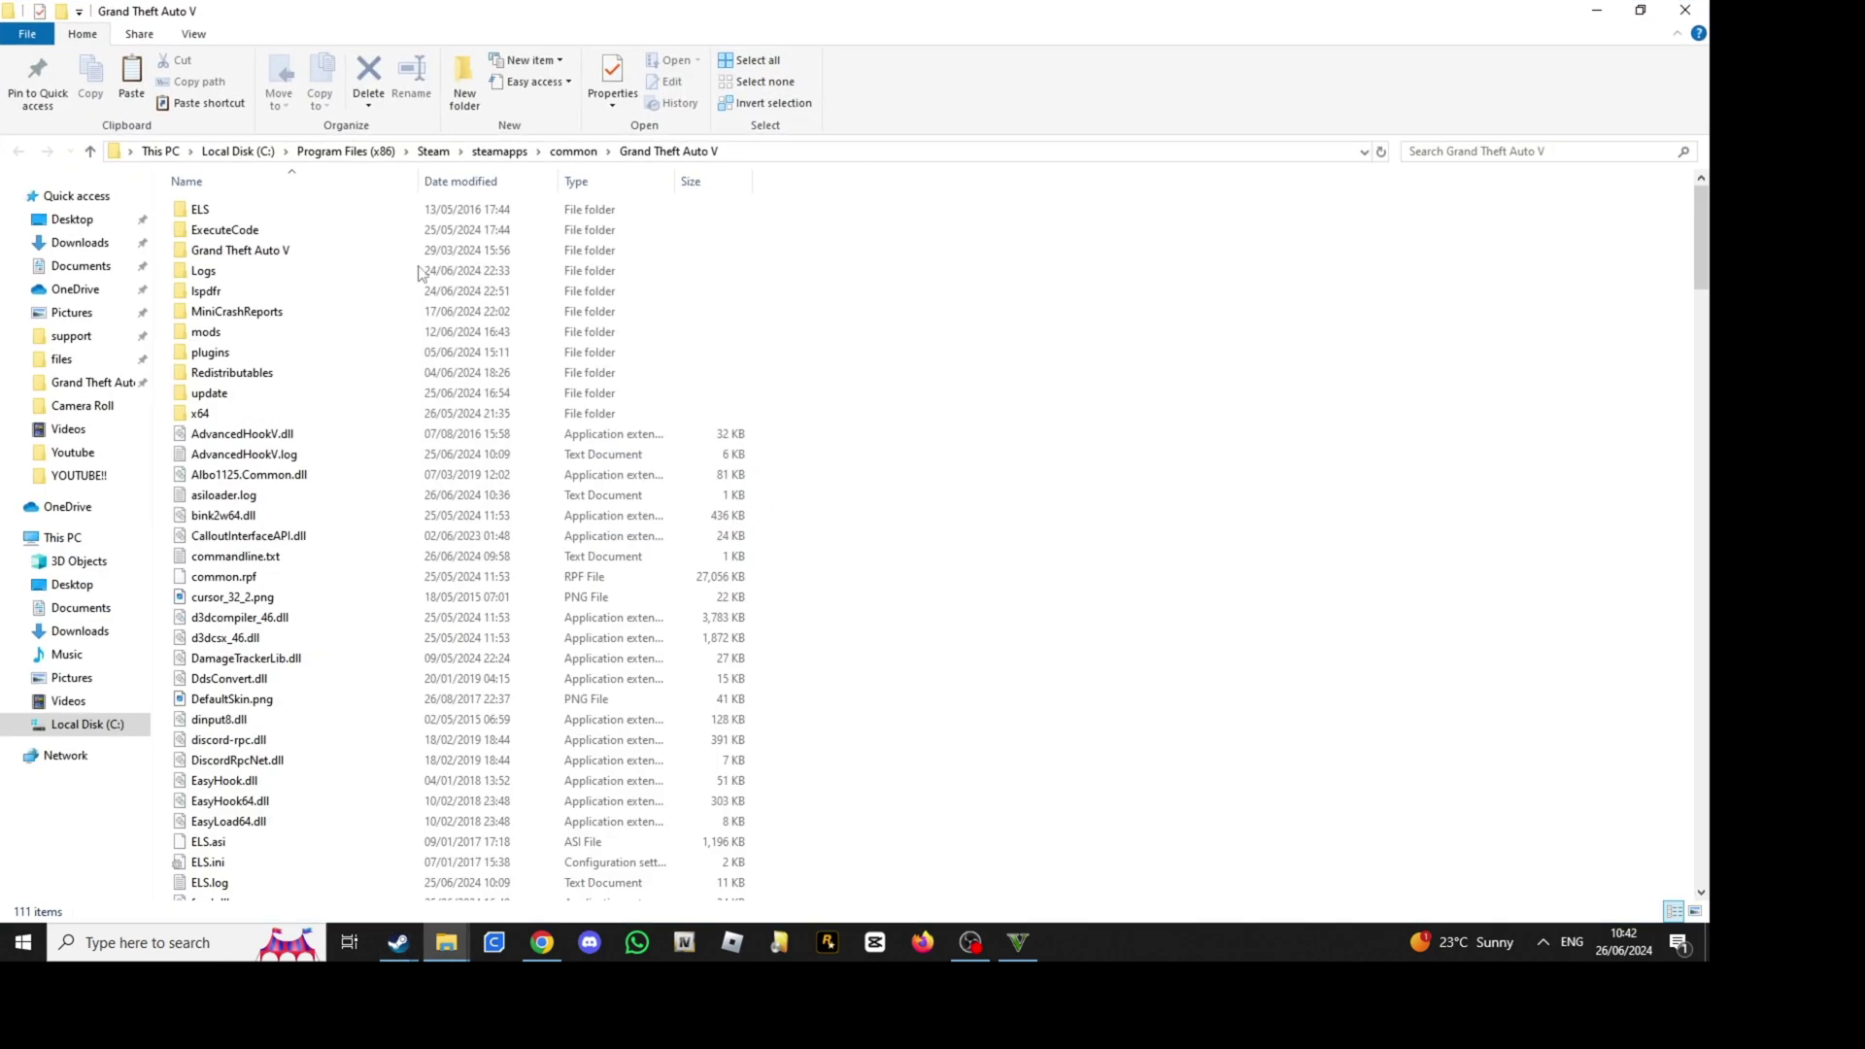
pyautogui.rightClick(990, 354)
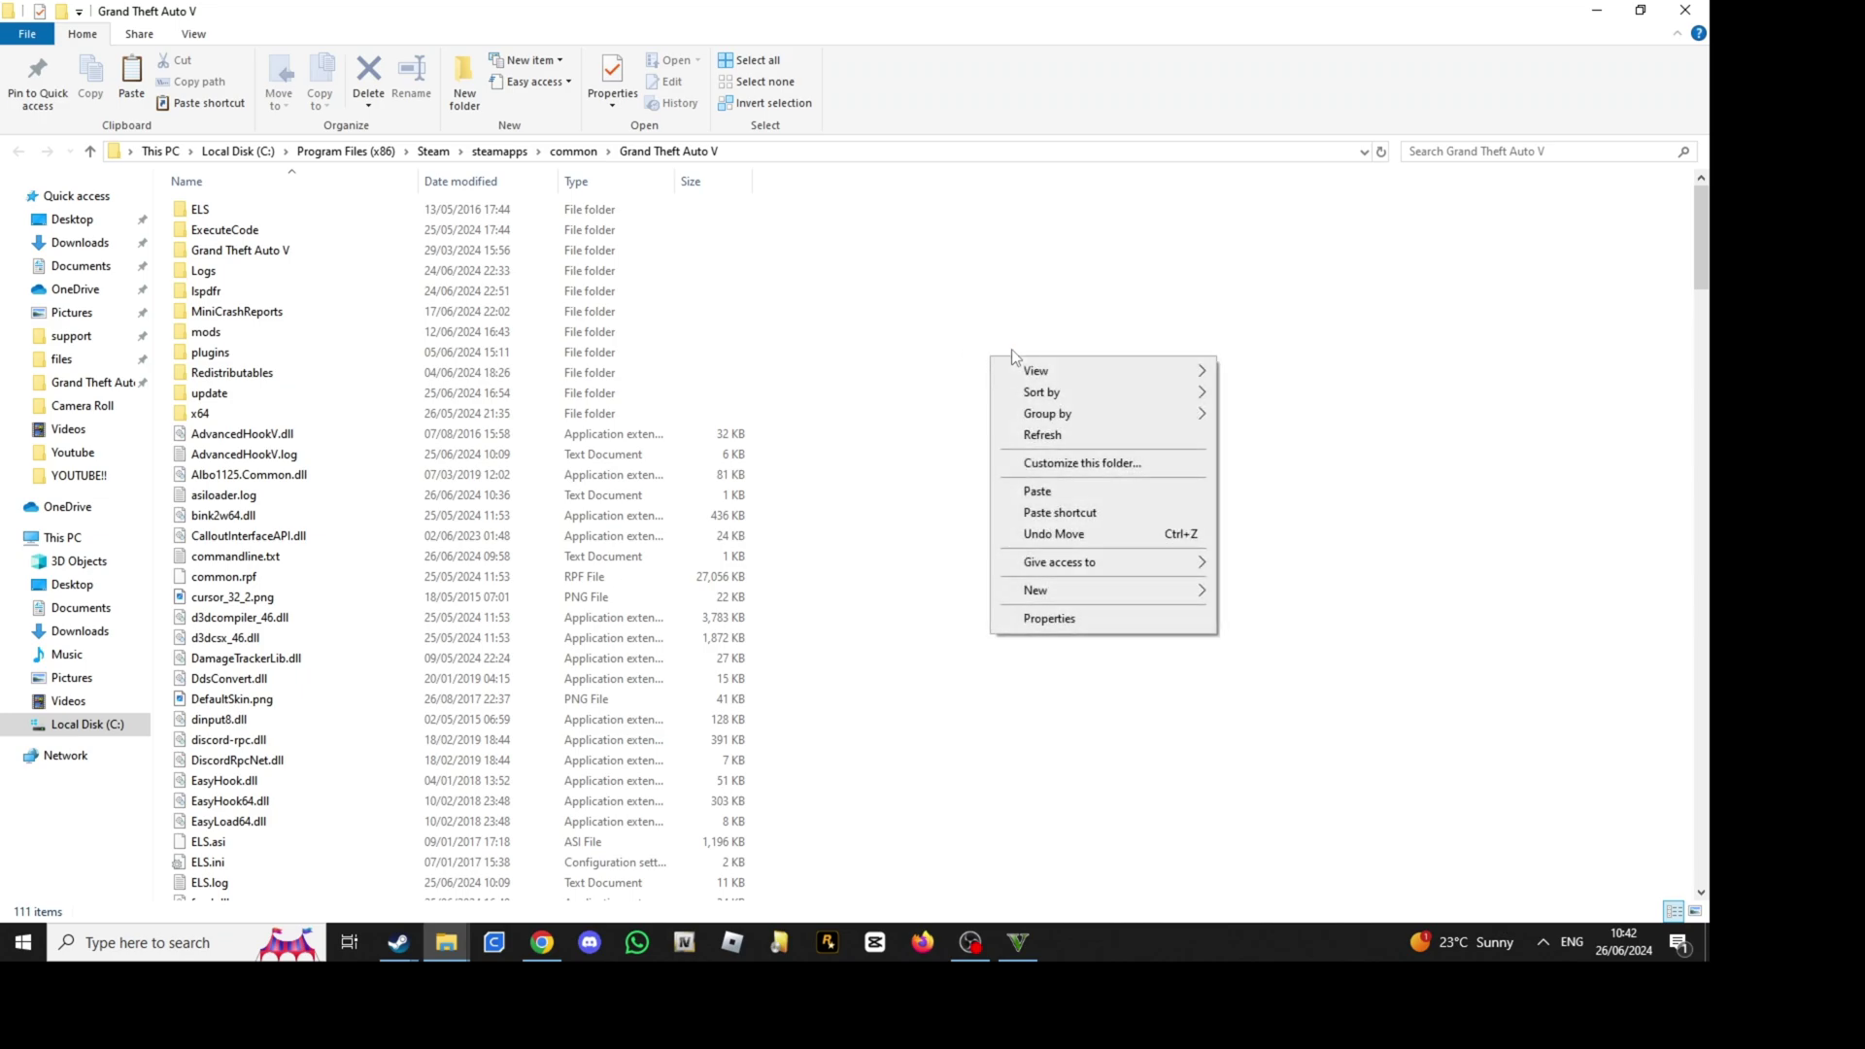
pyautogui.click(1053, 491)
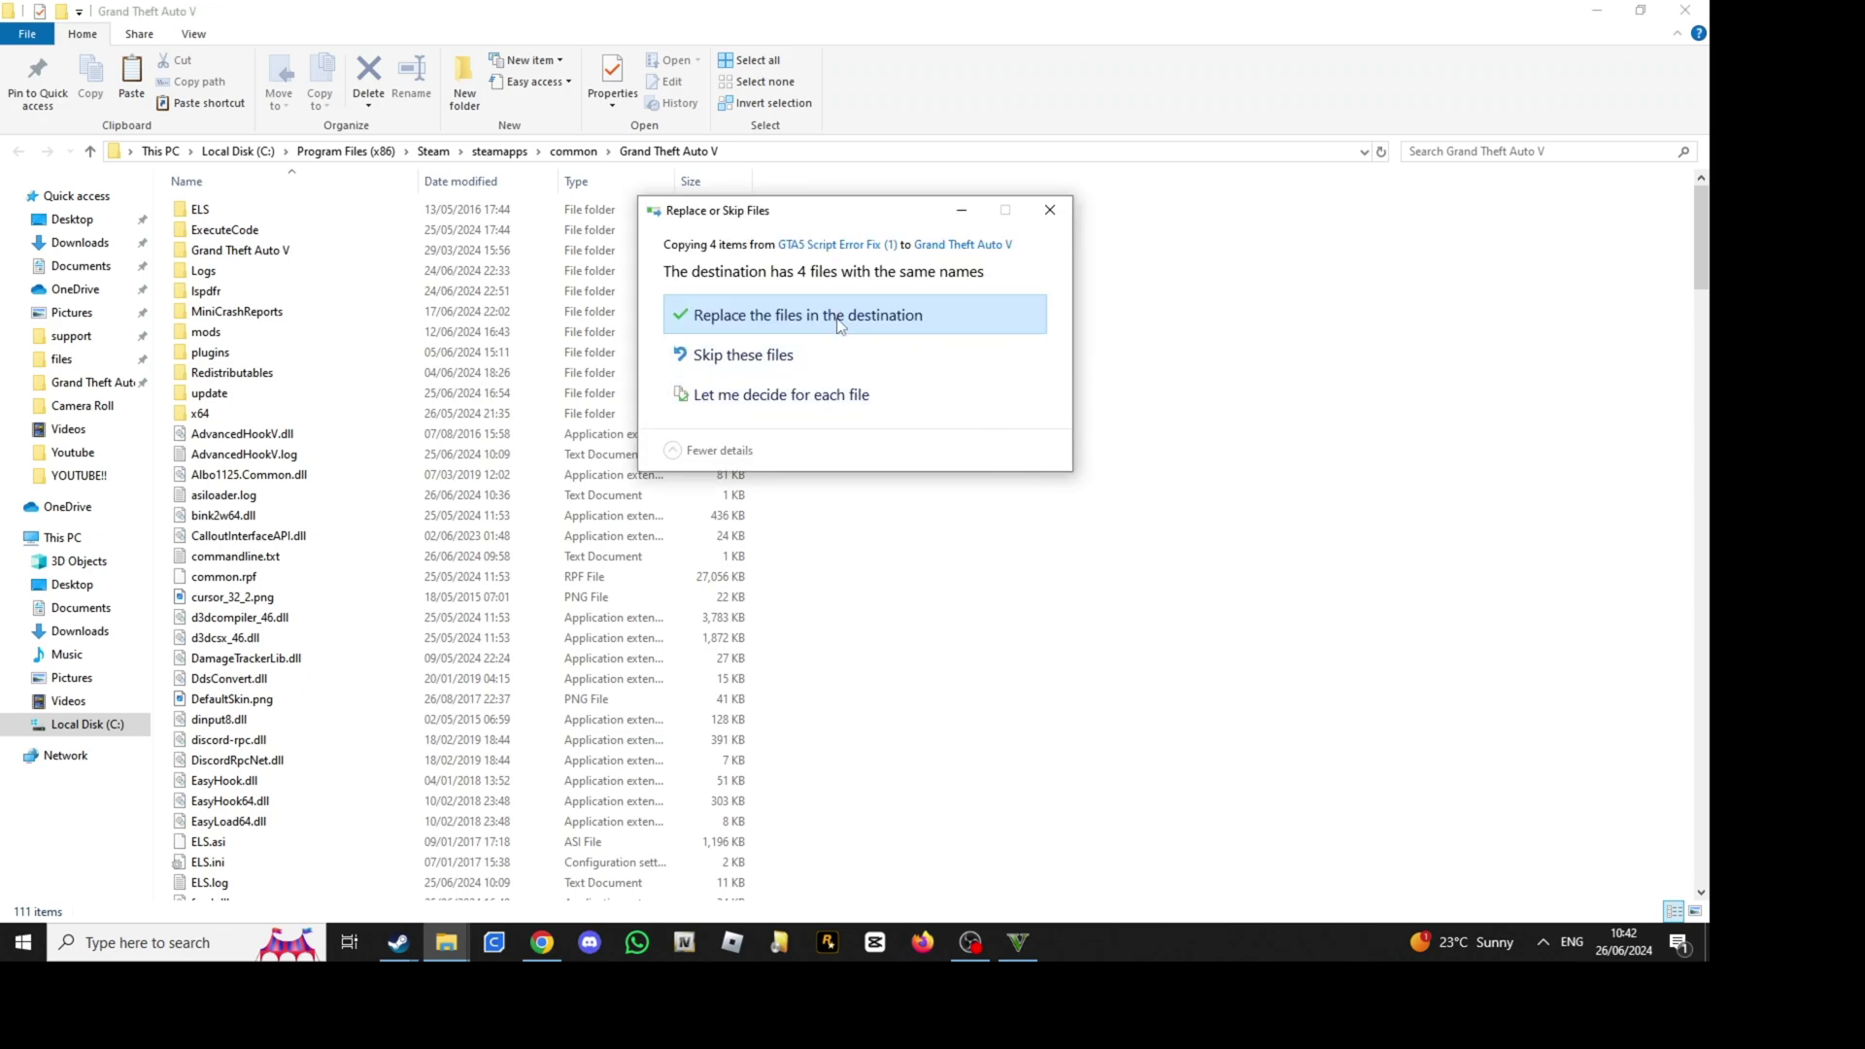
pyautogui.click(841, 324)
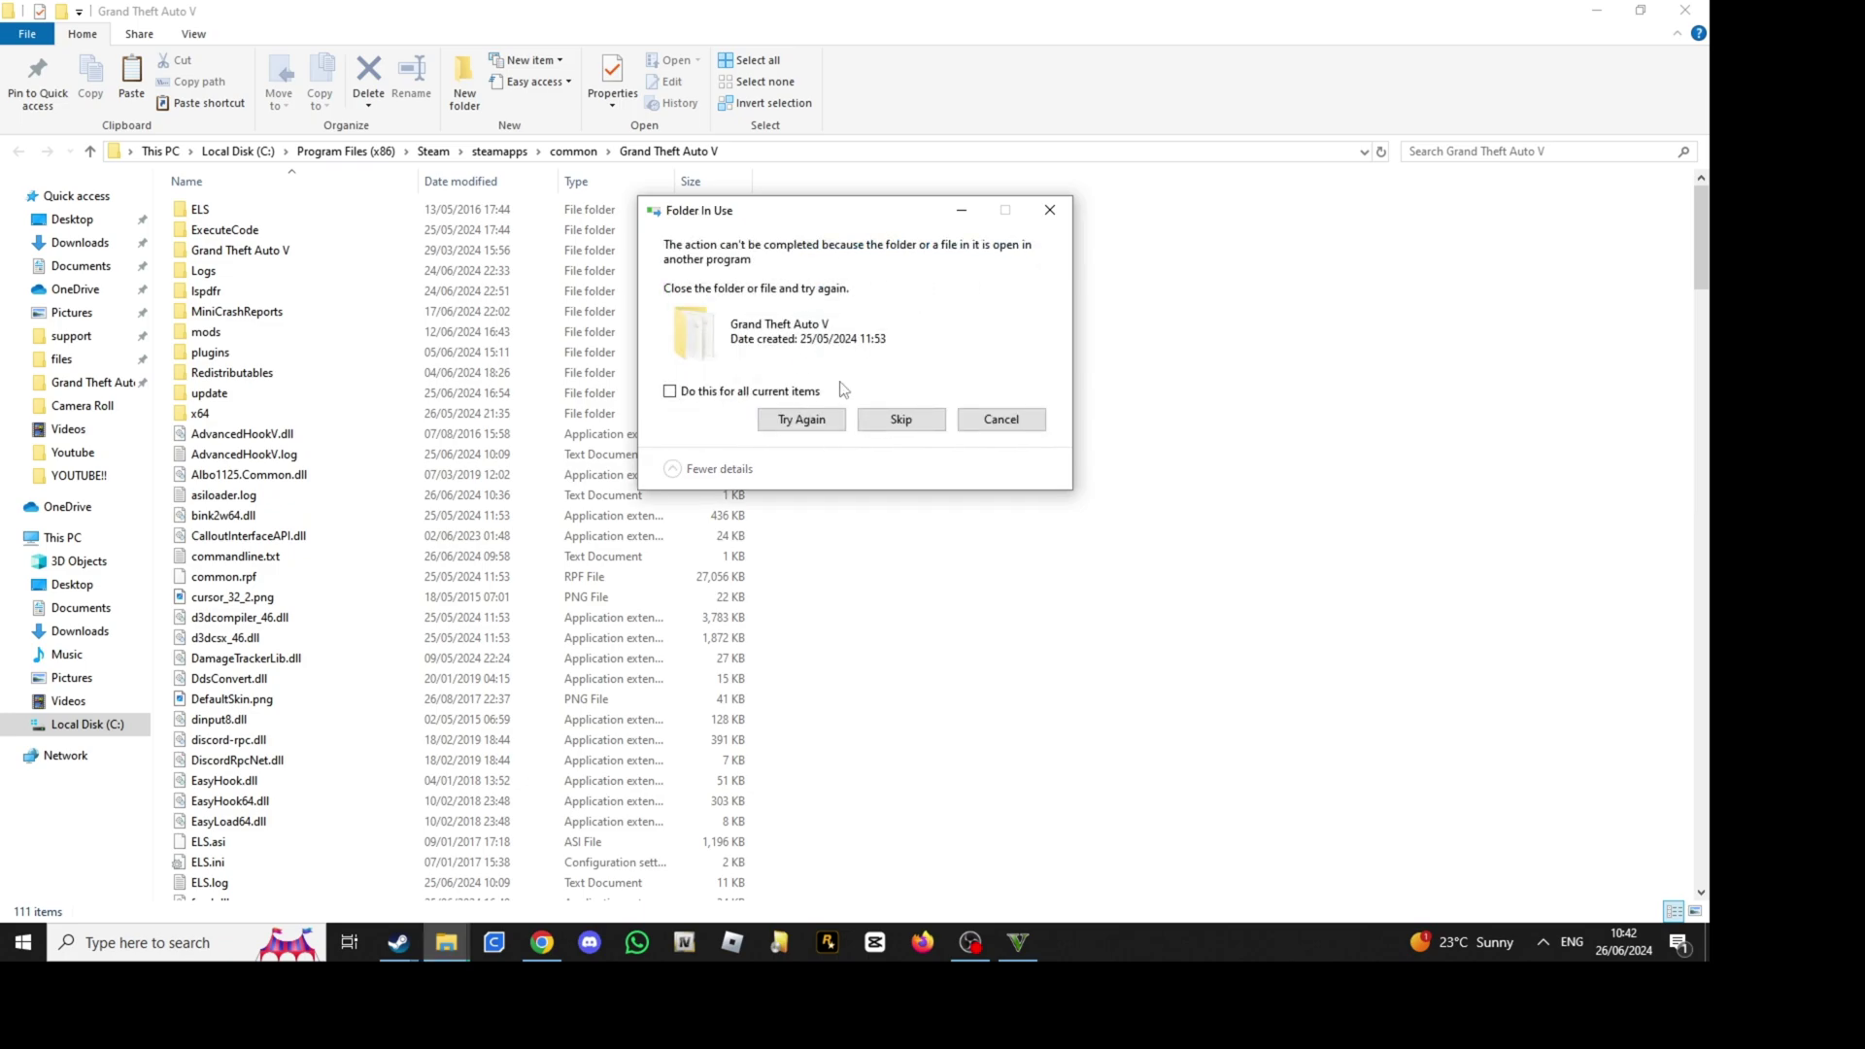
pyautogui.click(903, 421)
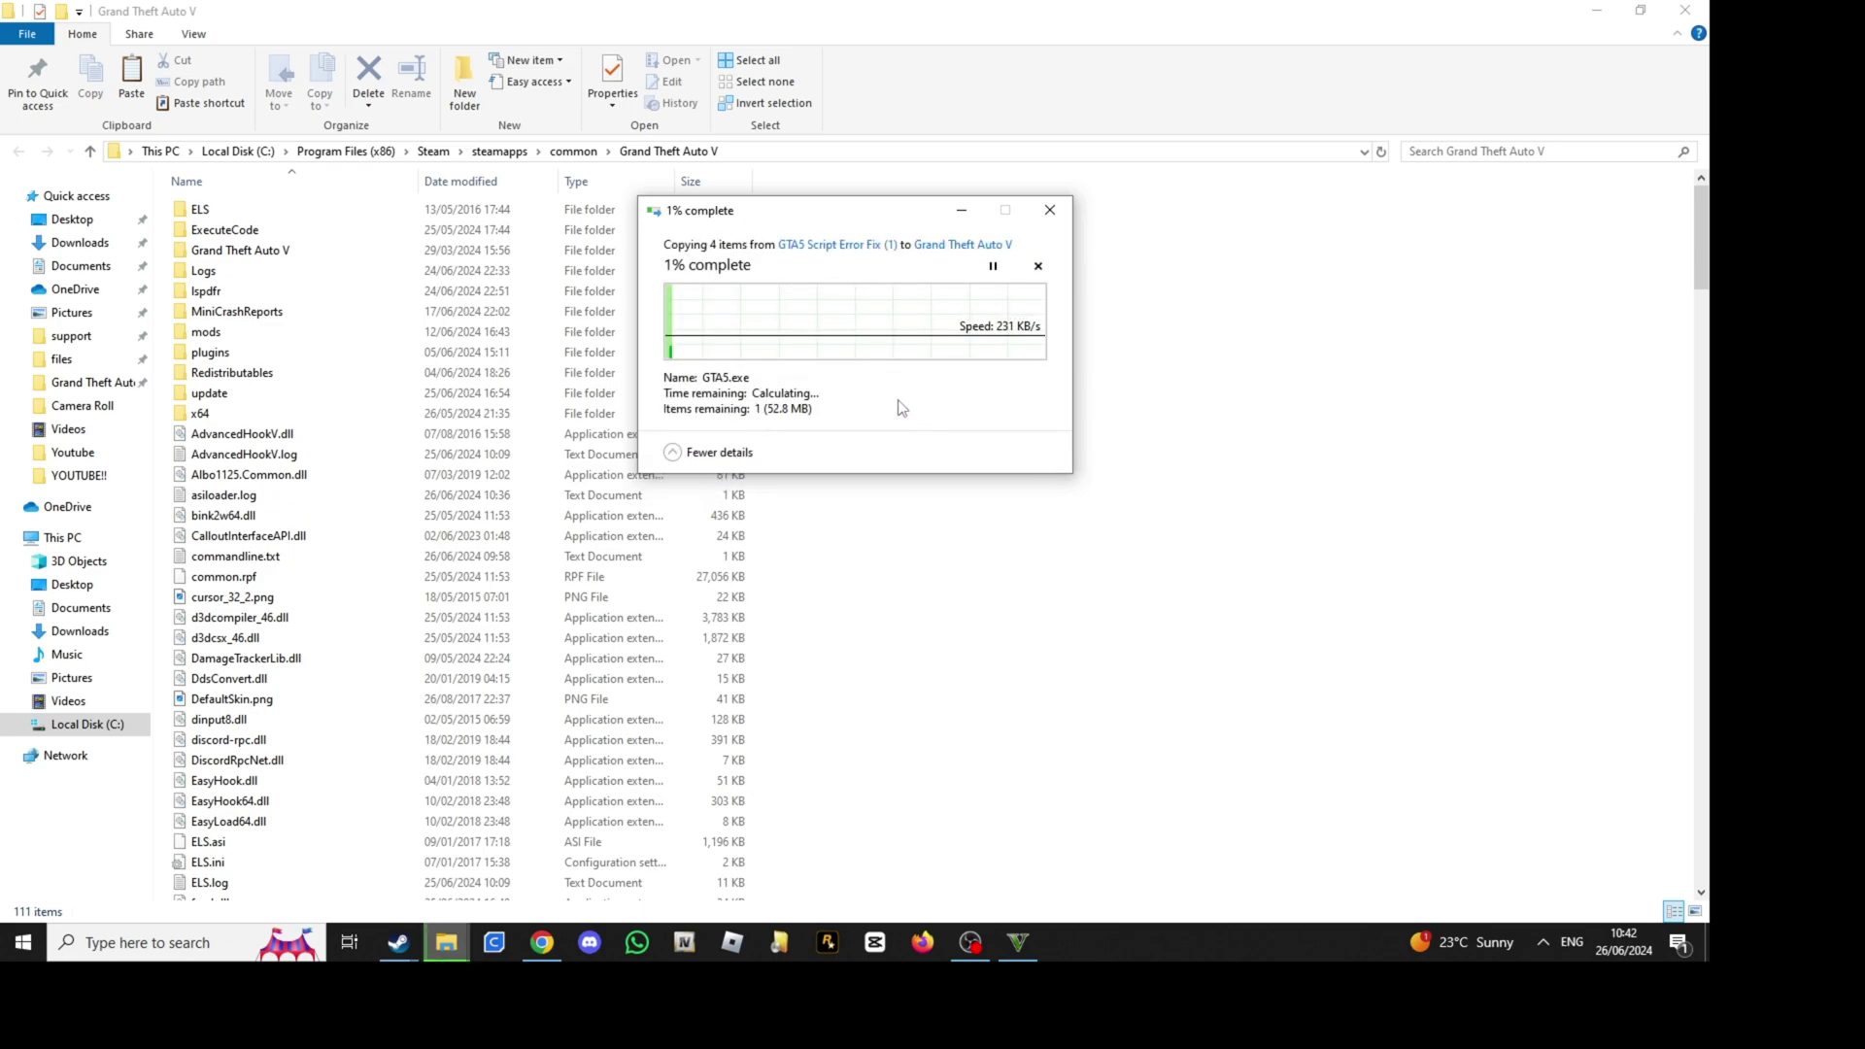
pyautogui.click(902, 421)
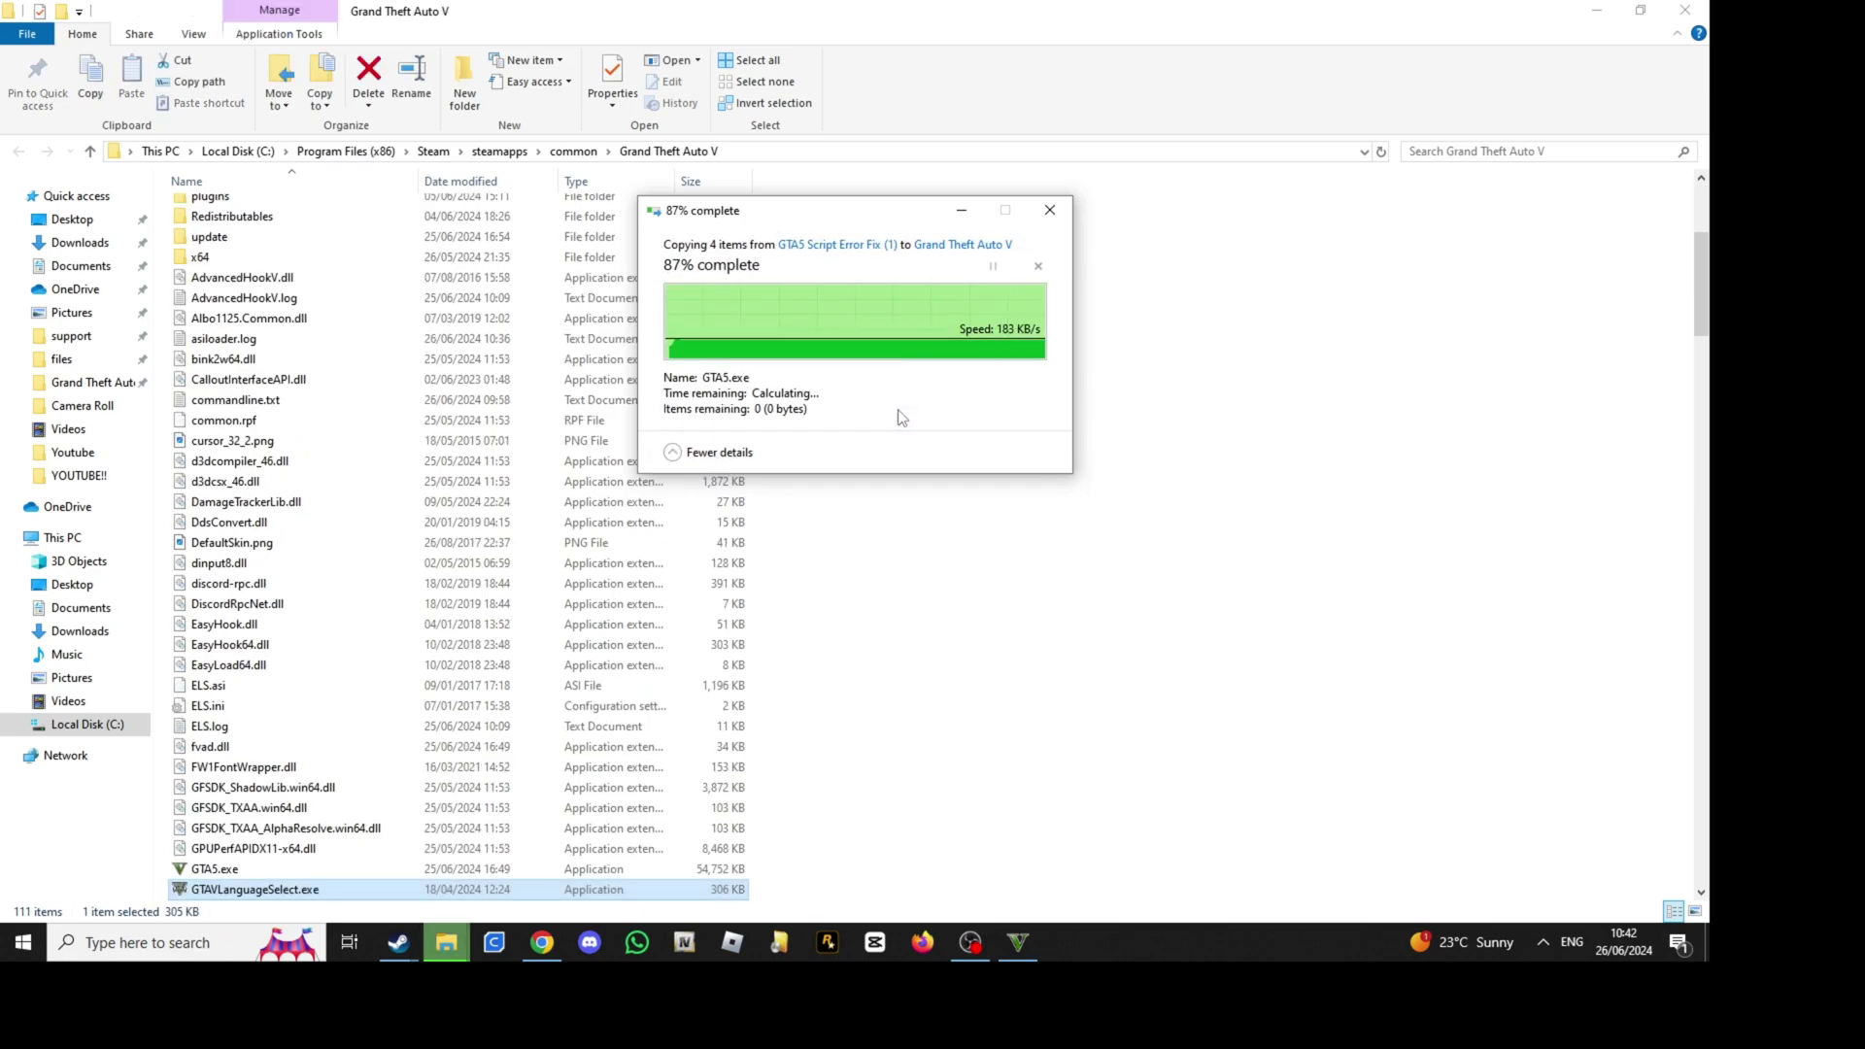
pyautogui.scroll(-4, 700, 510)
pyautogui.scroll(-6, 791, 637)
pyautogui.scroll(4, 820, 632)
pyautogui.scroll(9, 807, 613)
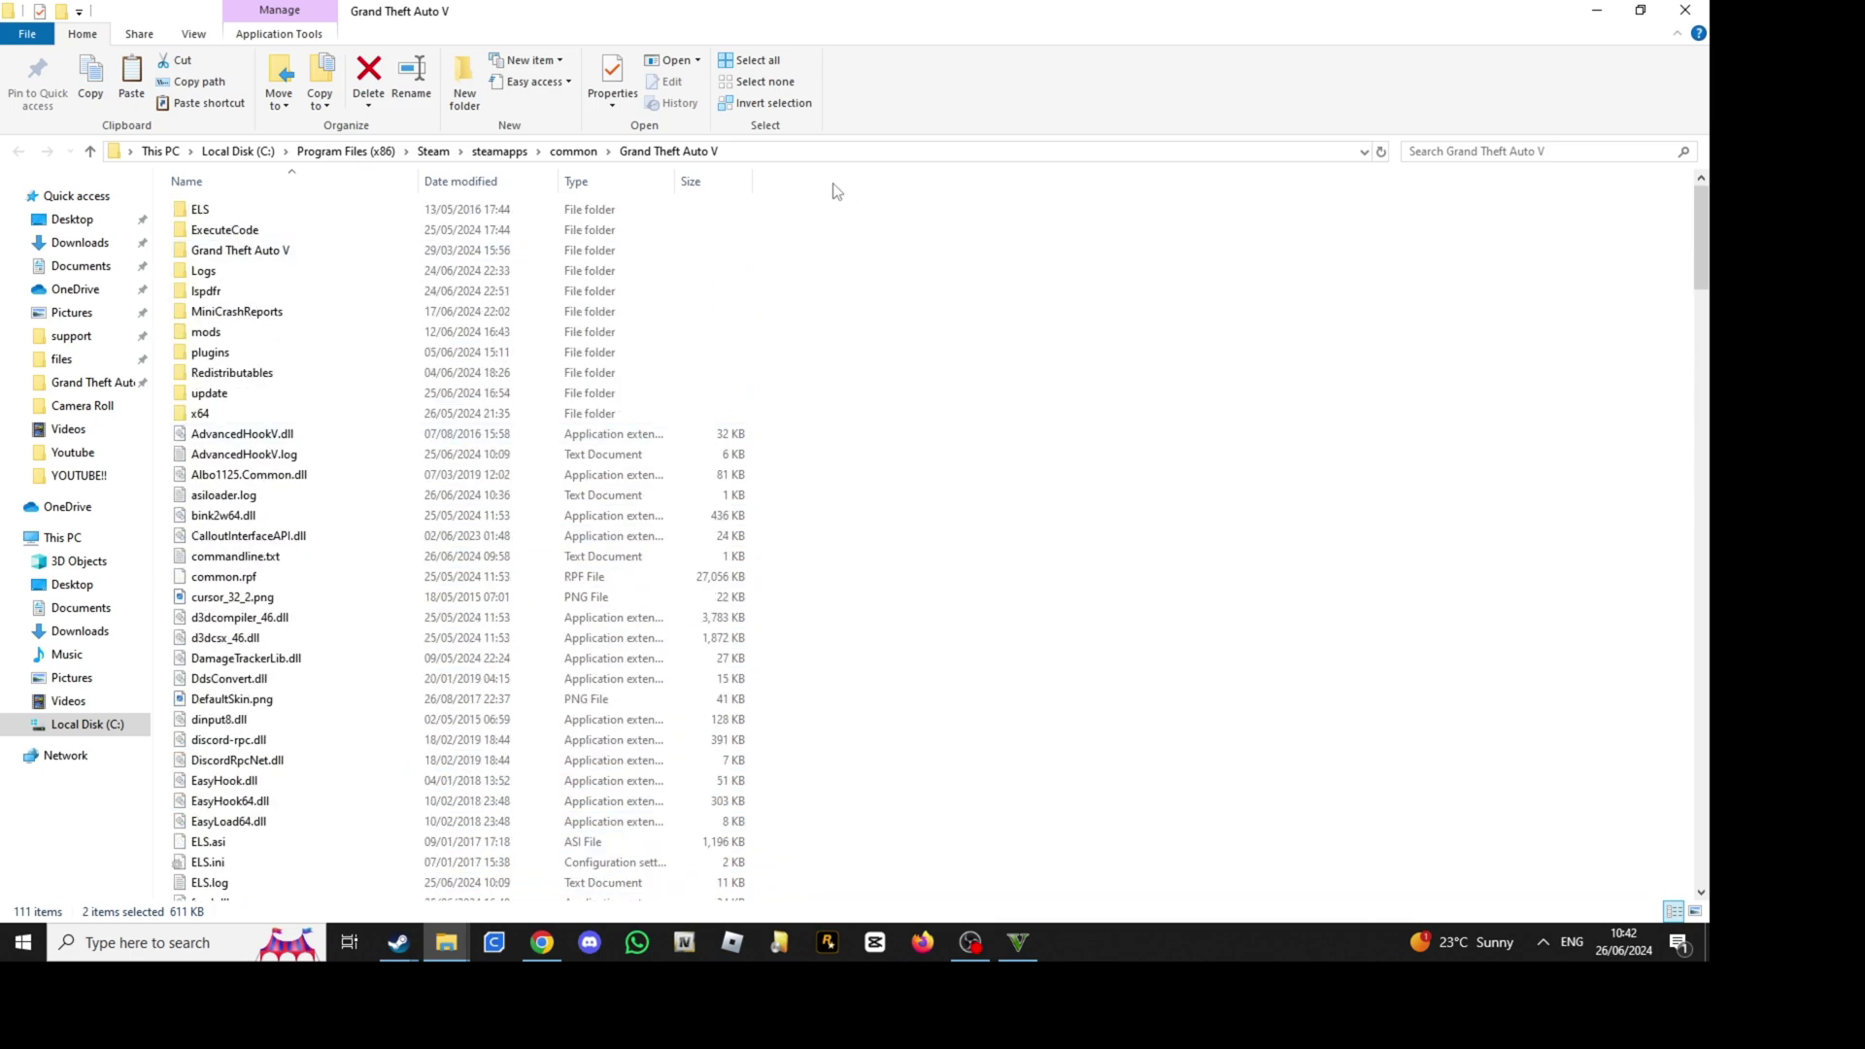